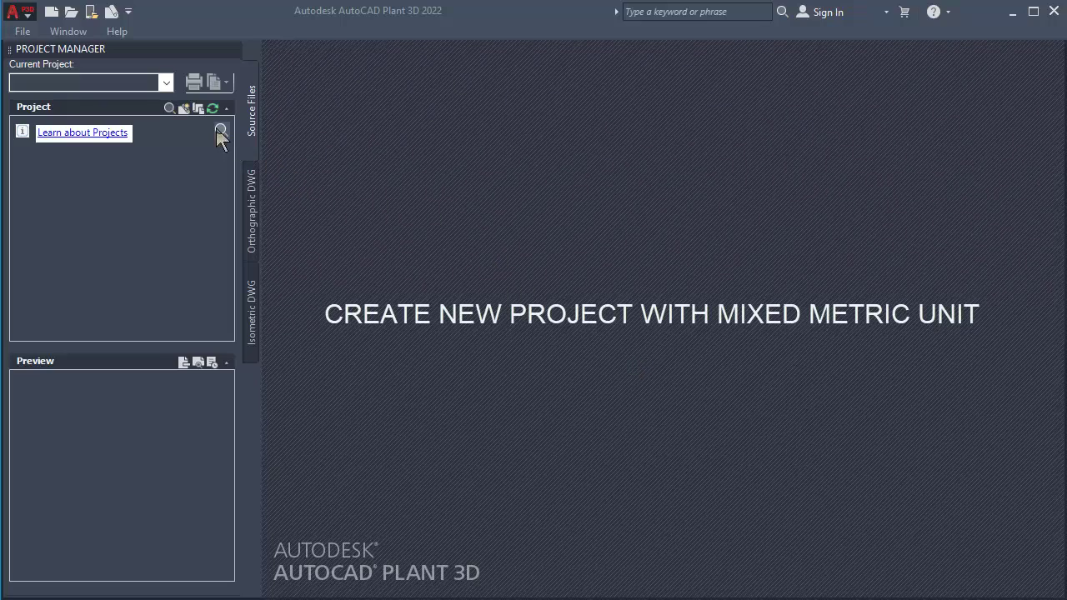
# - Start a new project from the Current Project list and name it PID101
pyautogui.click(167, 83)
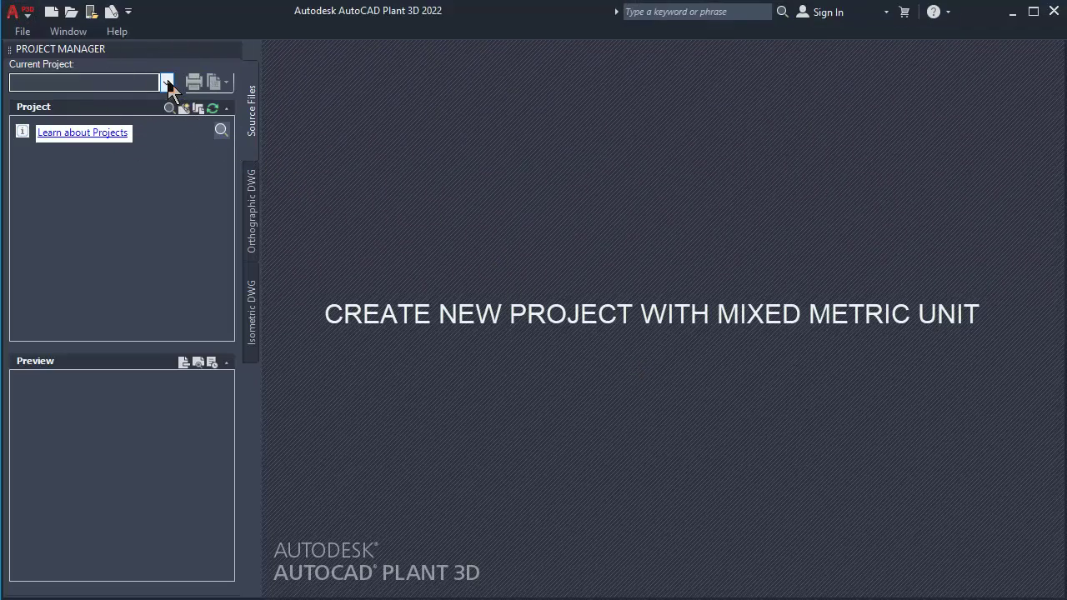
pyautogui.click(168, 83)
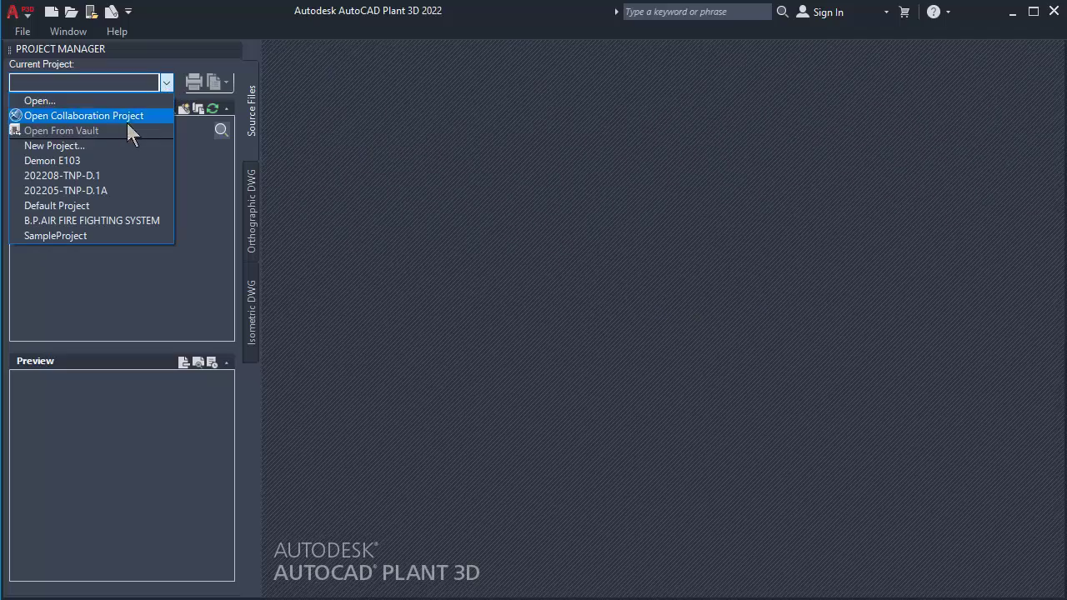
pyautogui.click(110, 146)
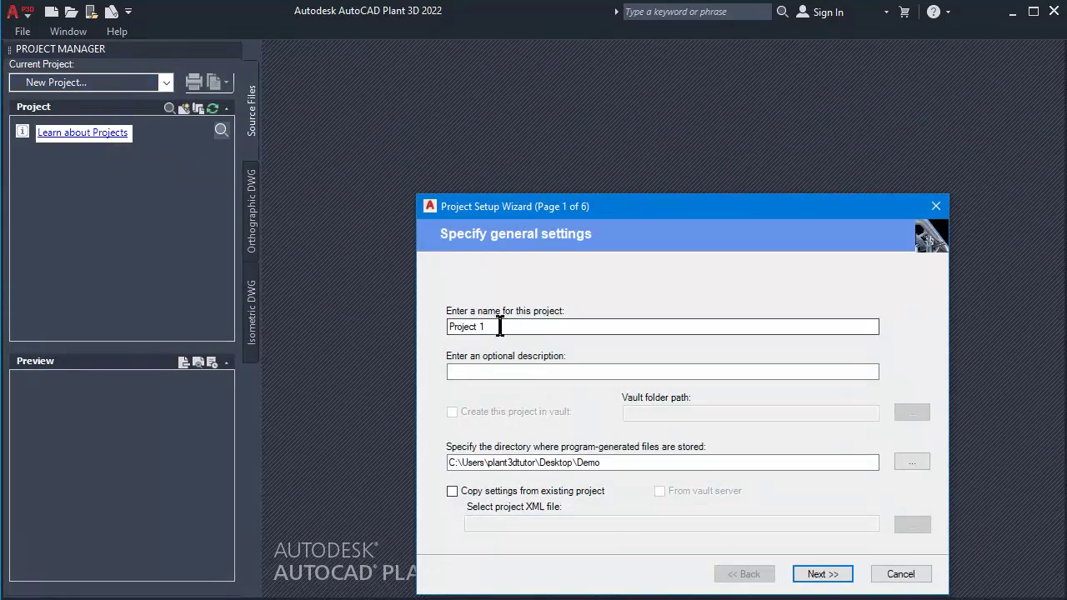
pyautogui.moveTo(485, 326); pyautogui.dragTo(417, 338)
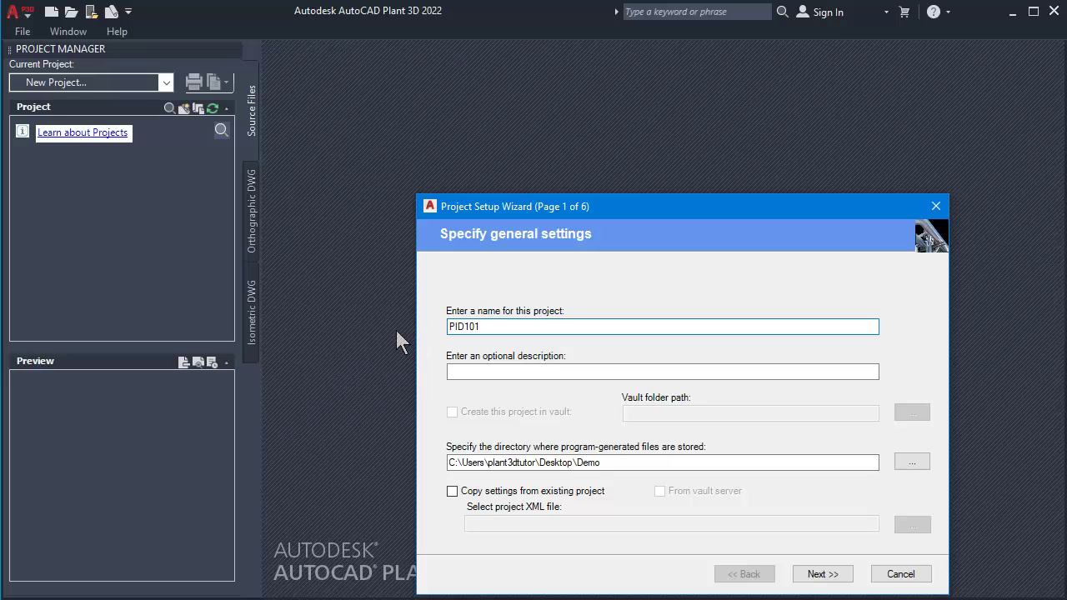
# - Set the project storage directory to the Documents folder
pyautogui.click(606, 463)
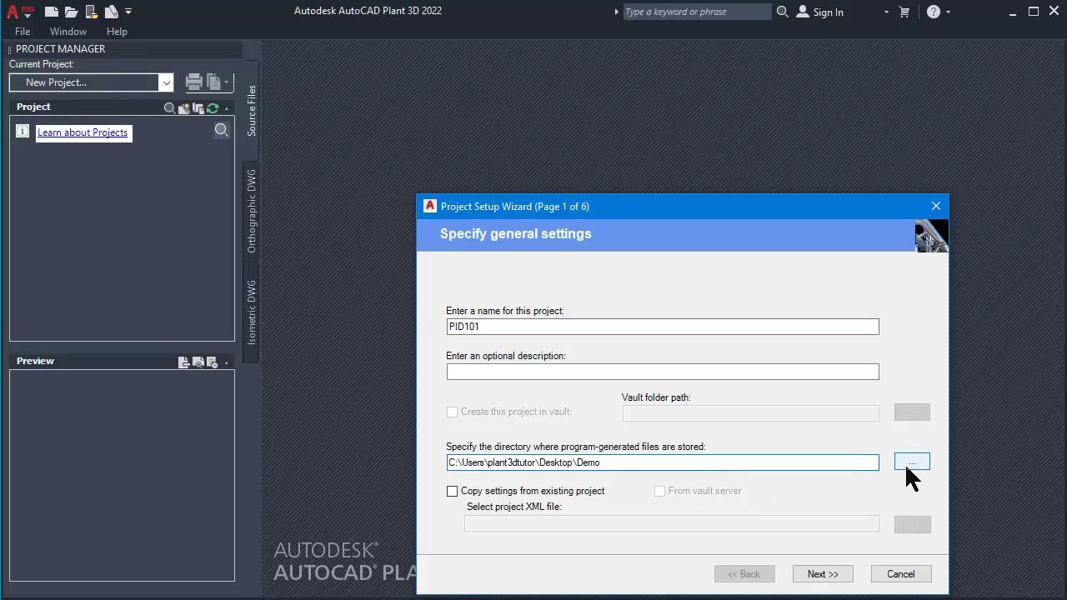
pyautogui.click(909, 465)
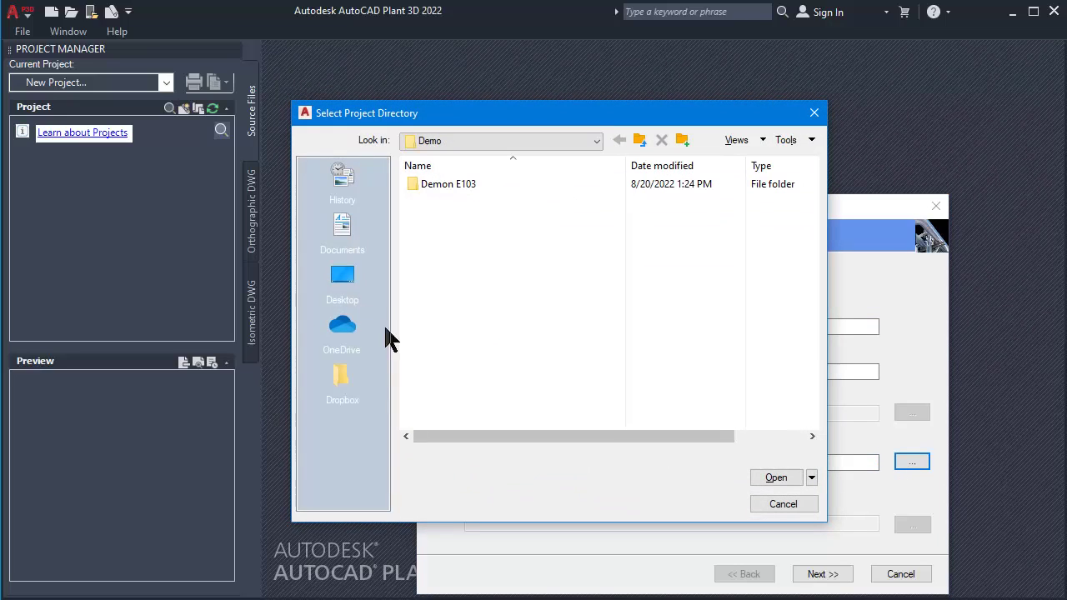
pyautogui.click(342, 242)
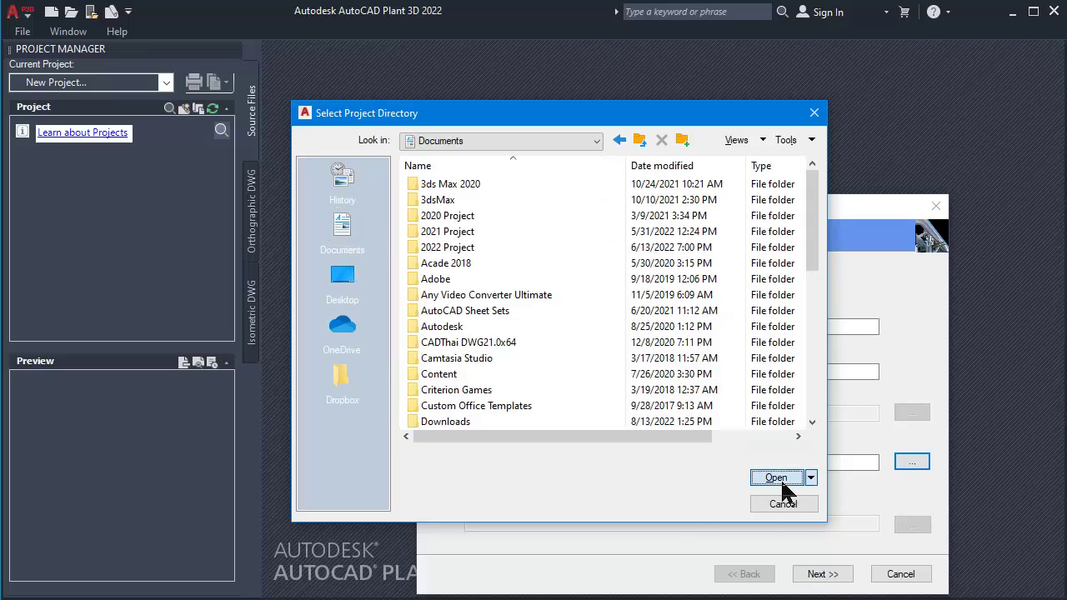
pyautogui.click(777, 478)
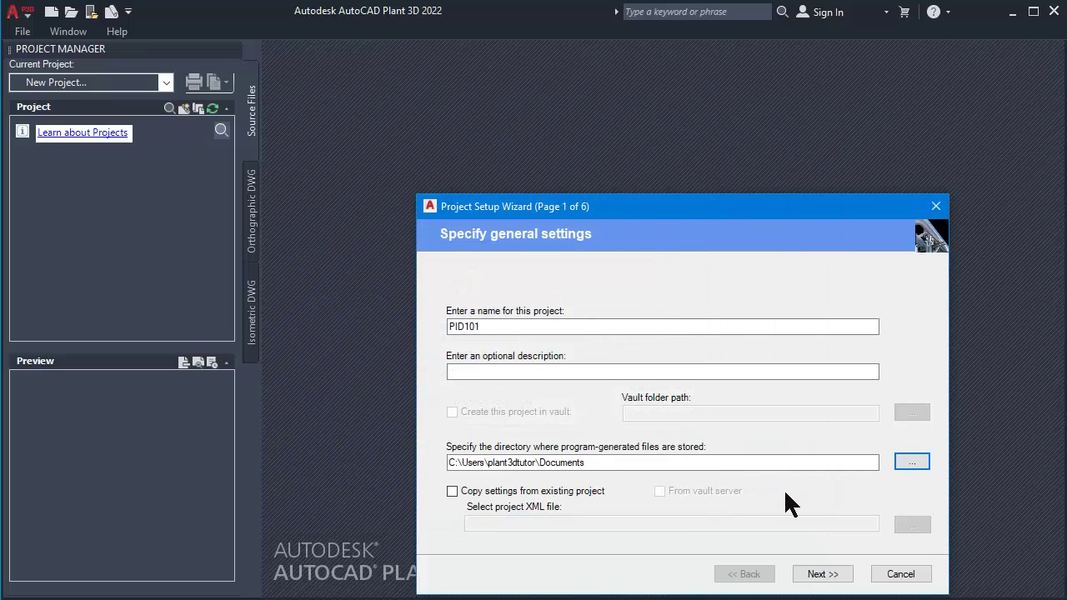
# - Choose Metric units with inch sizes, keeping PIP, default folders and local SQLite, then finish
pyautogui.click(818, 577)
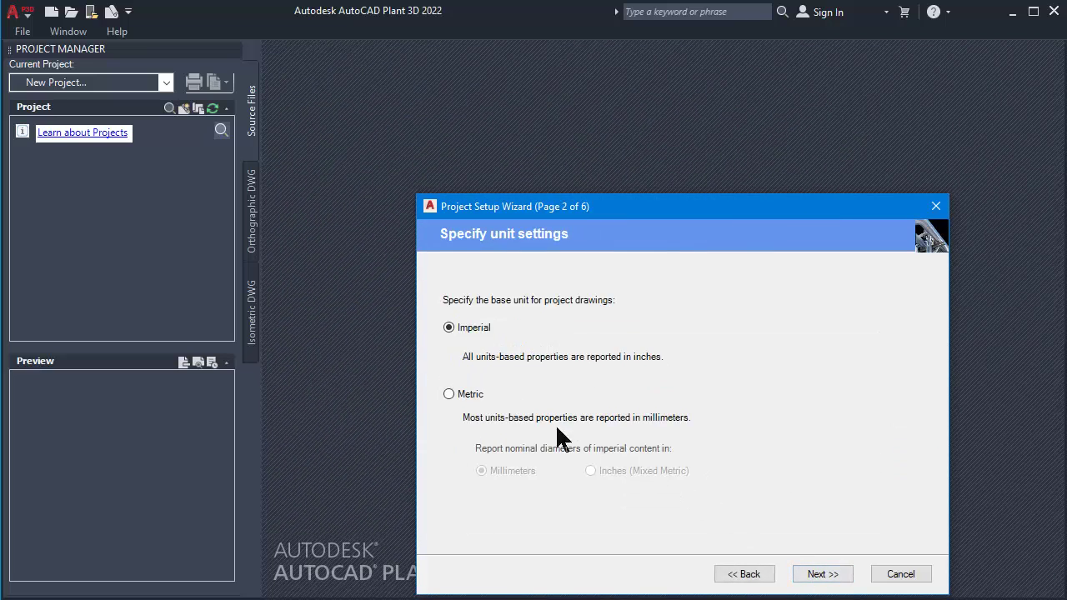
pyautogui.click(469, 399)
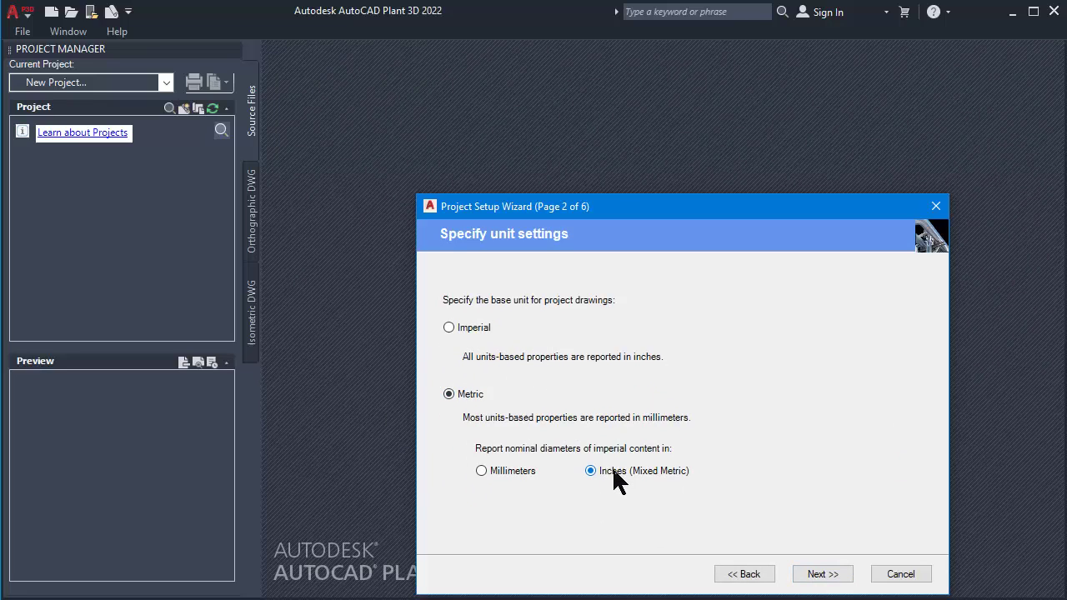
pyautogui.click(809, 571)
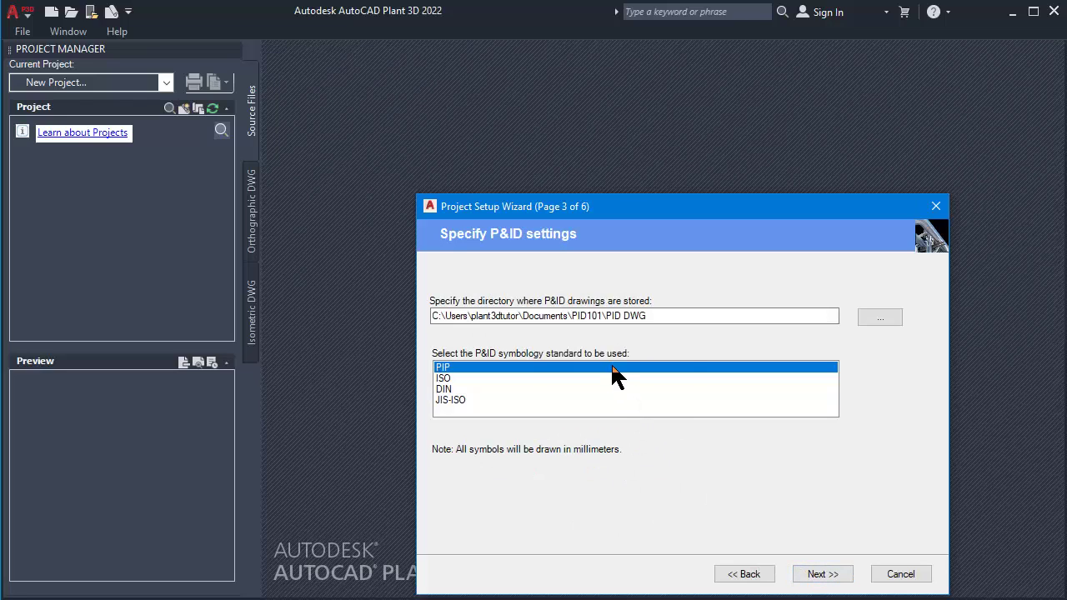
pyautogui.click(822, 580)
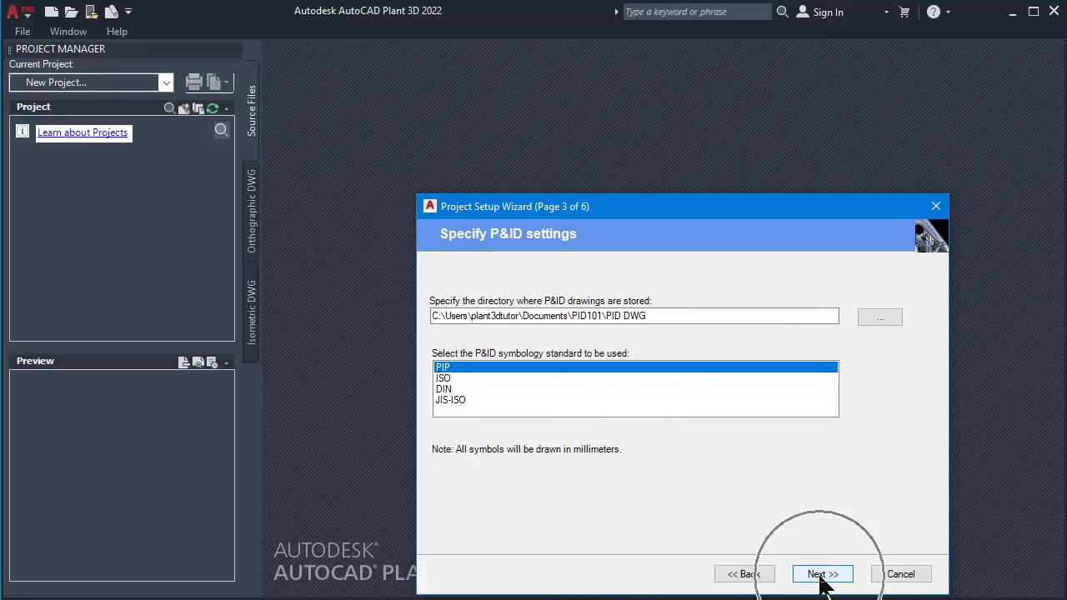
pyautogui.click(822, 580)
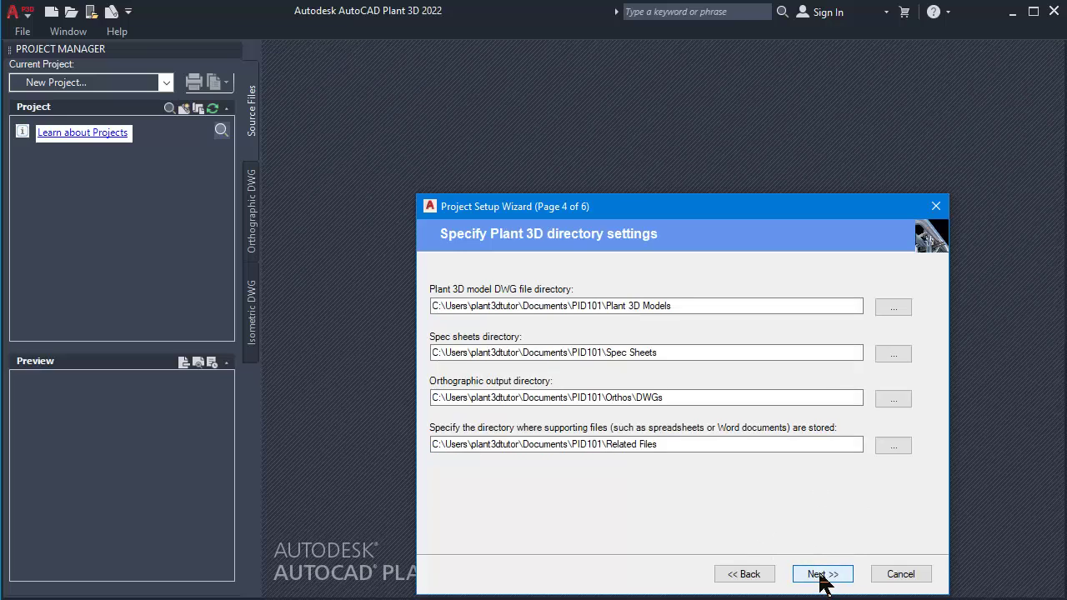
pyautogui.click(821, 577)
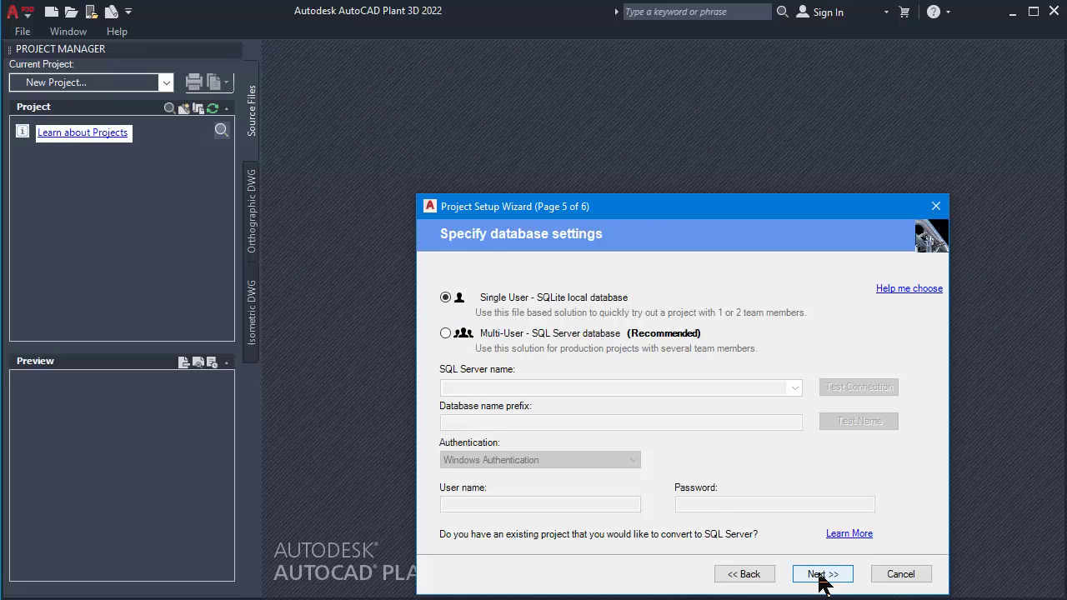
pyautogui.click(822, 575)
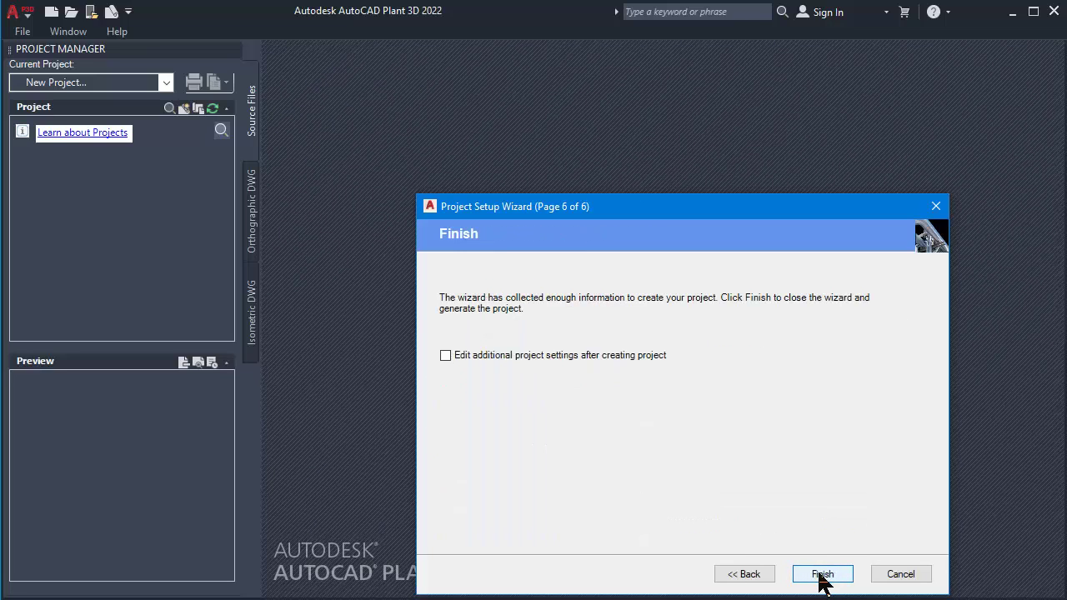
pyautogui.click(819, 575)
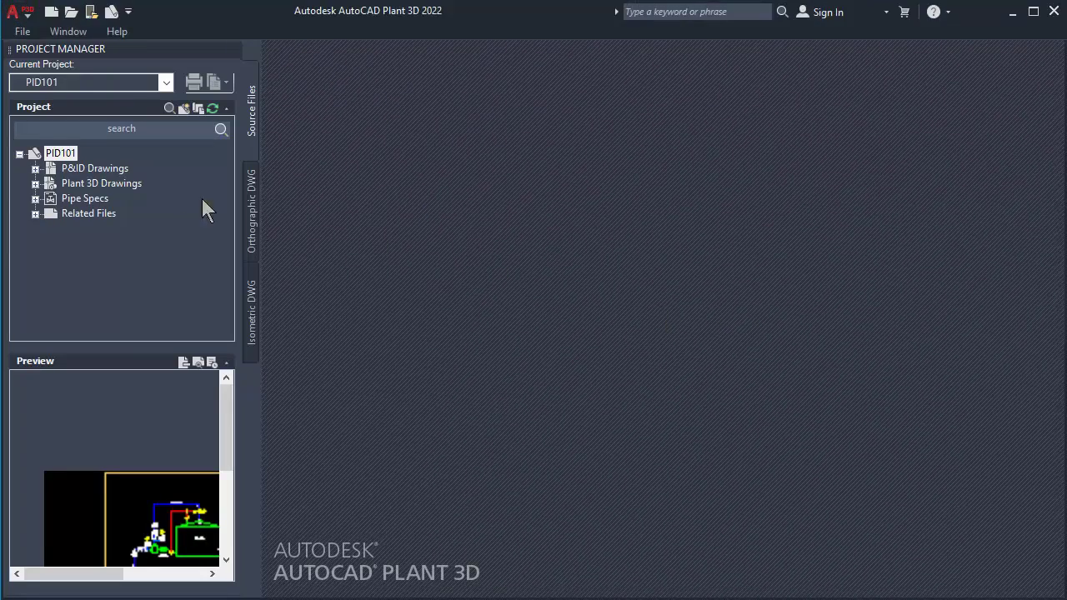
# - Create a new drawing named PID under the P&ID Drawings folder
pyautogui.click(115, 171)
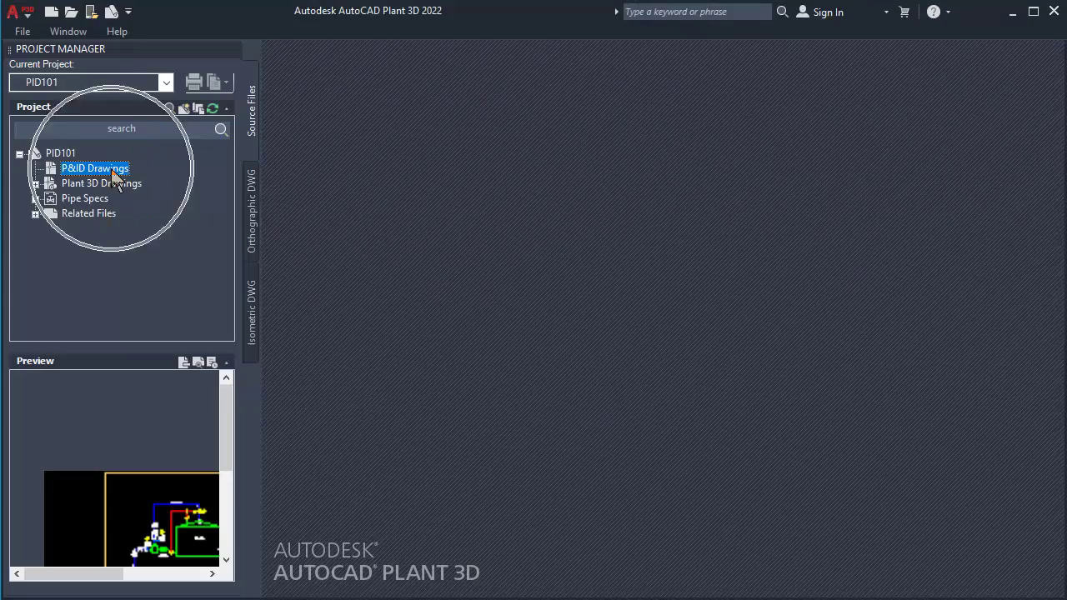
pyautogui.rightClick(115, 177)
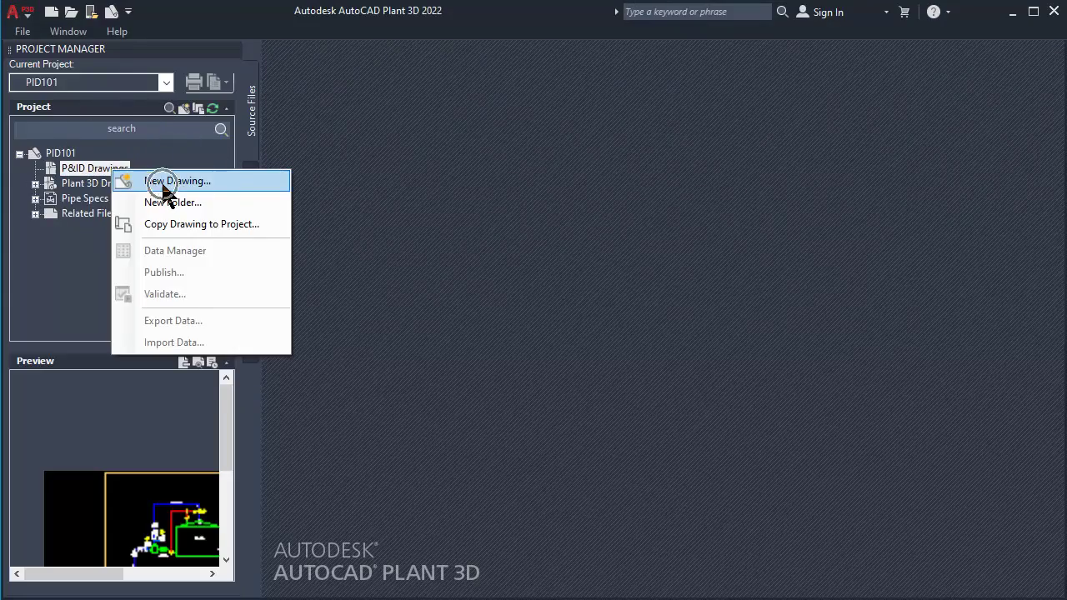
pyautogui.click(163, 182)
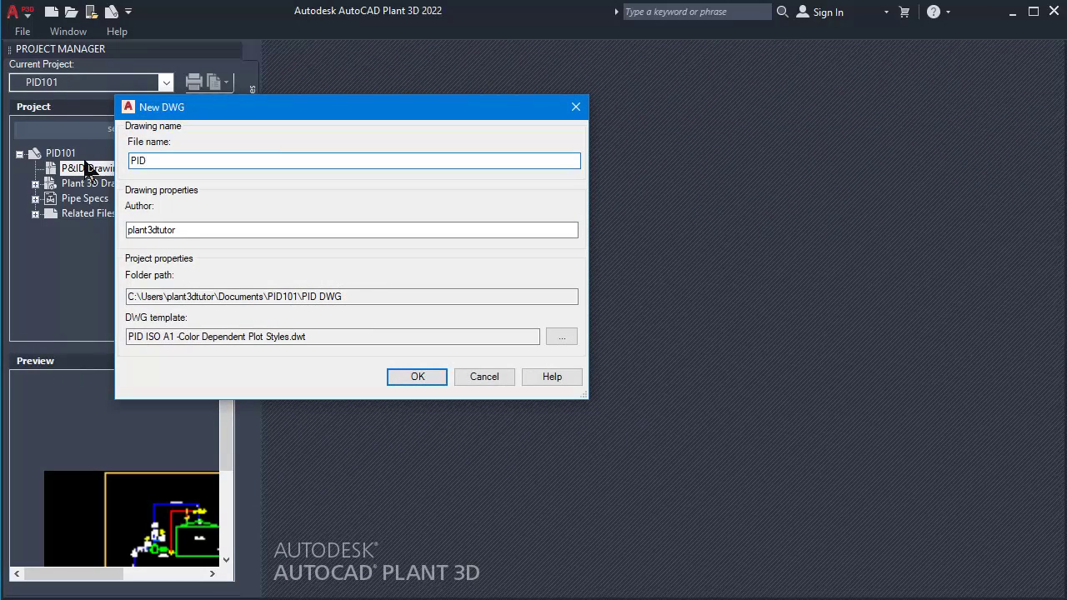
pyautogui.click(421, 379)
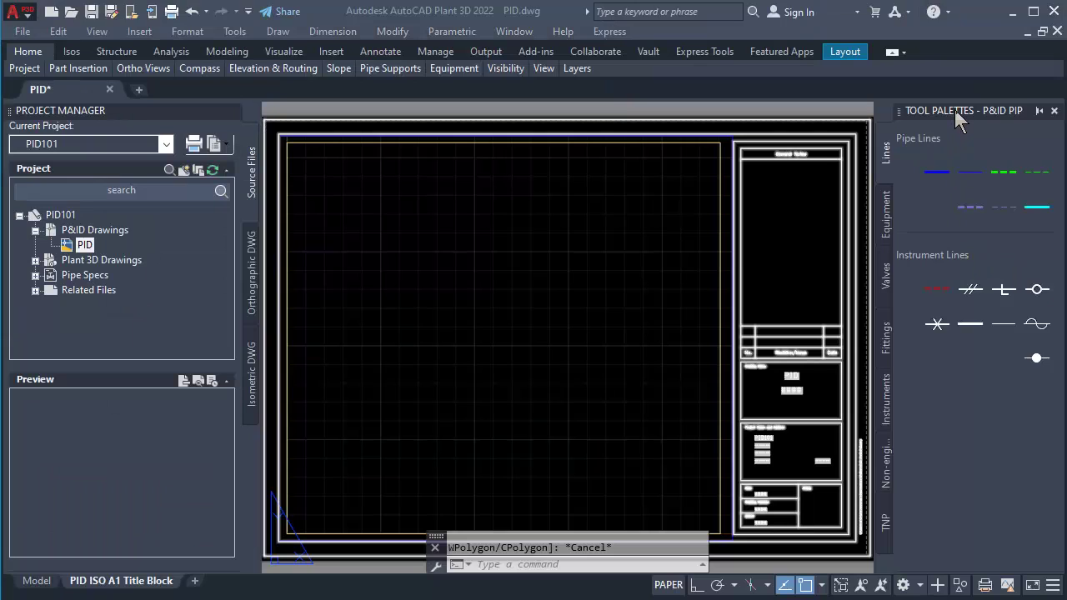
# - Show the PID PIP palettes, go to model space at extents, and turn grid and snap off
pyautogui.rightClick(952, 107)
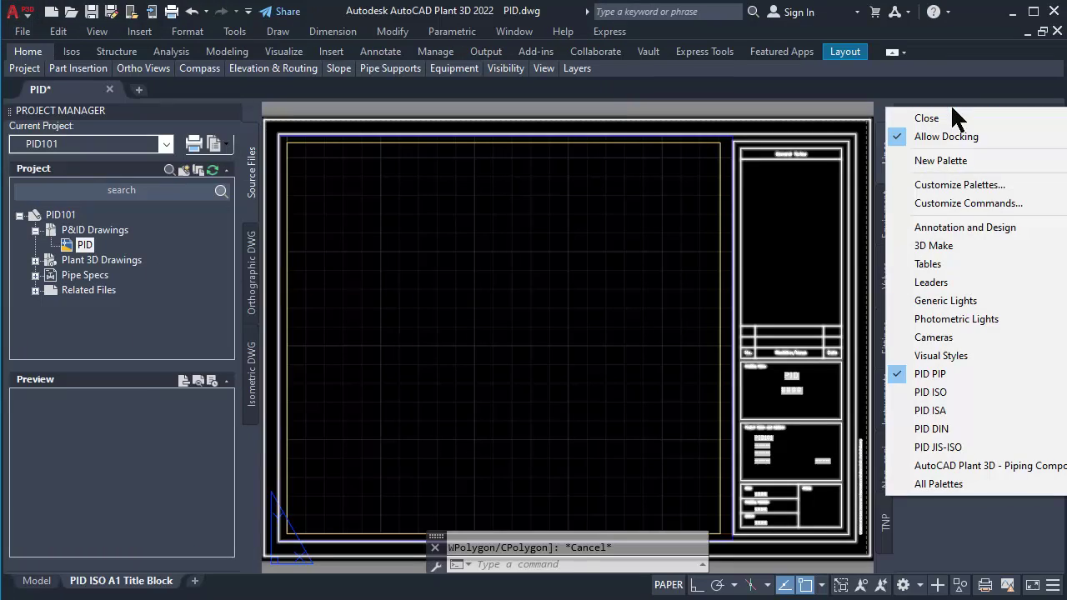
pyautogui.click(940, 375)
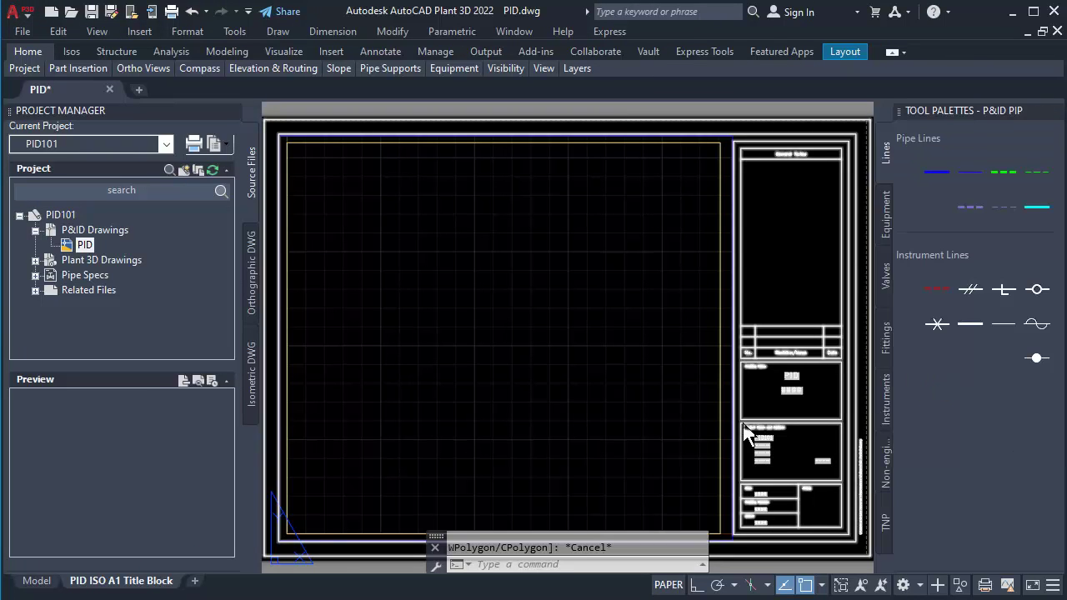
pyautogui.click(45, 581)
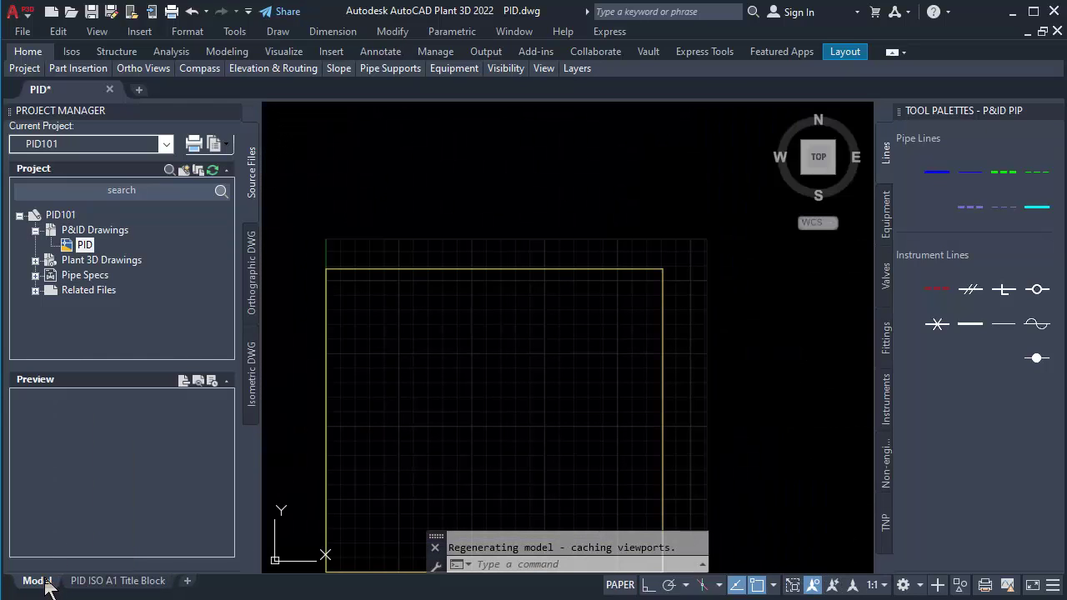
pyautogui.middleClick(471, 415)
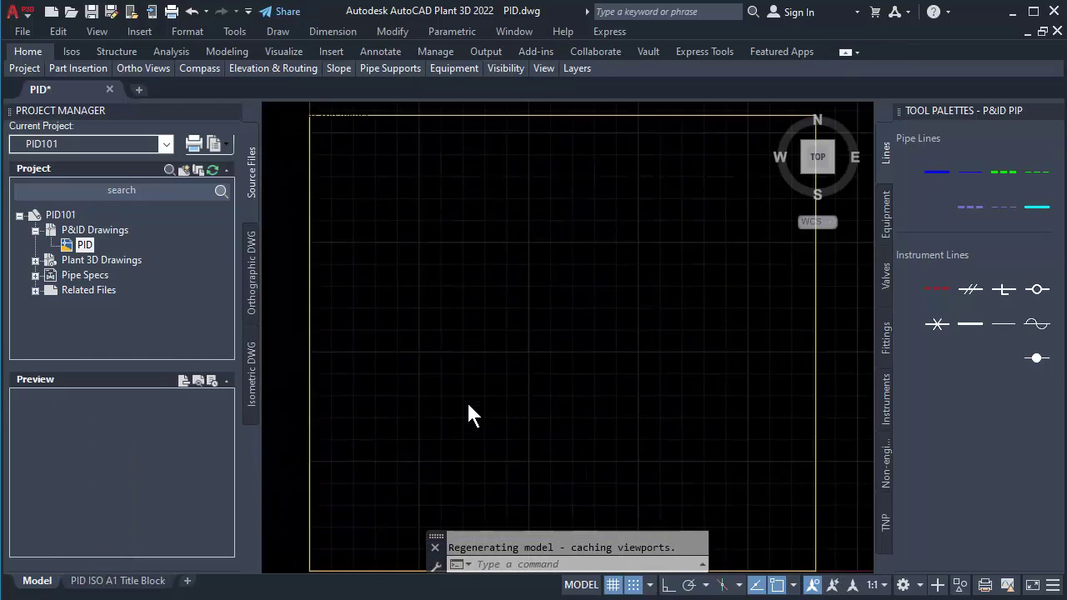
pyautogui.click(614, 586)
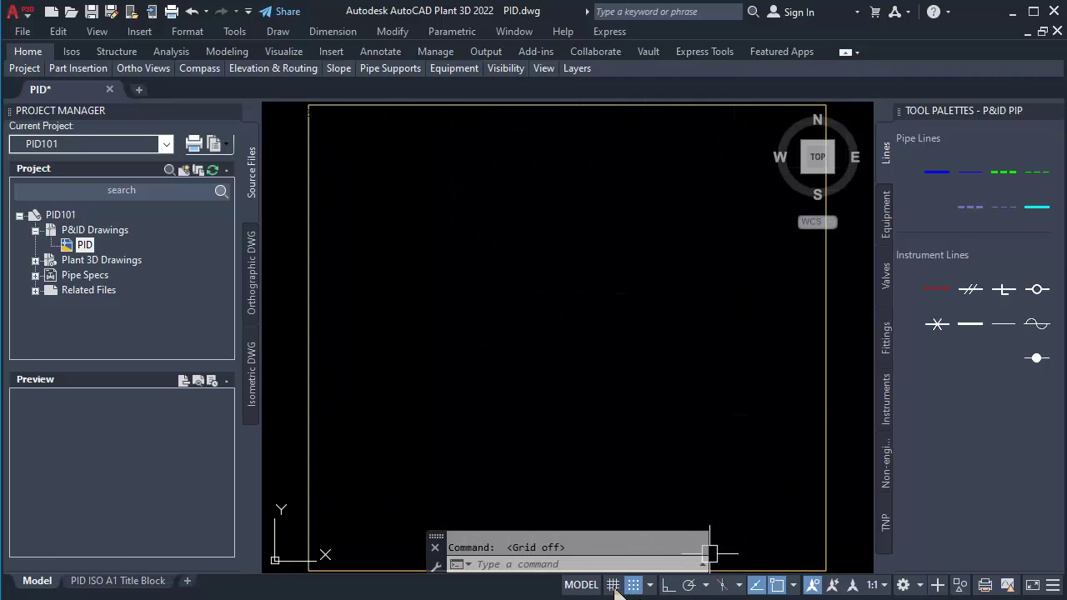
pyautogui.click(633, 585)
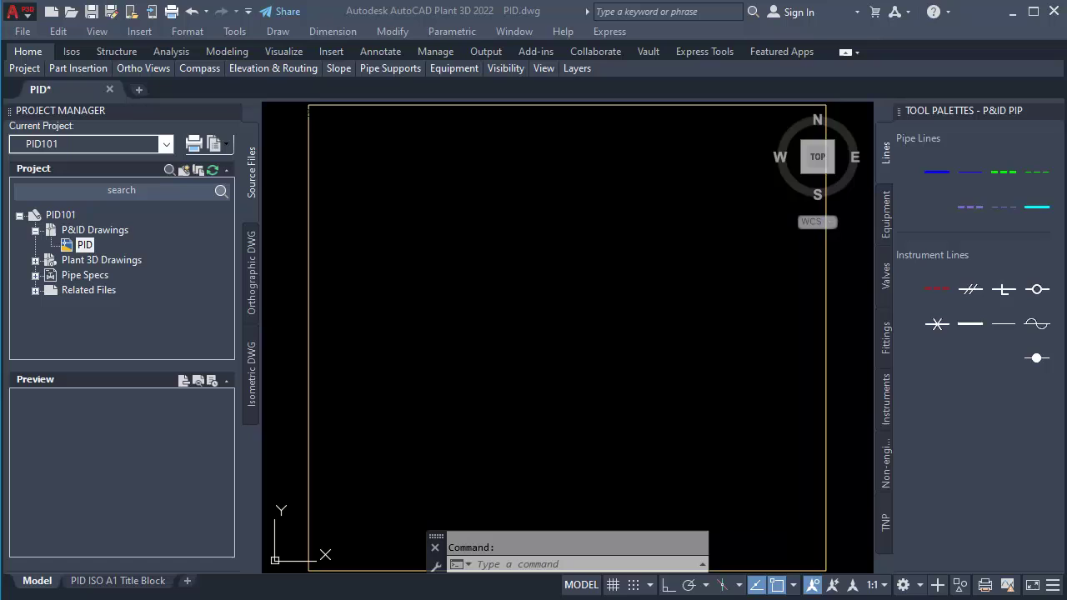
# - Insert a storage tank at scale 50, tagged TK-001 with its label inside
pyautogui.click(884, 231)
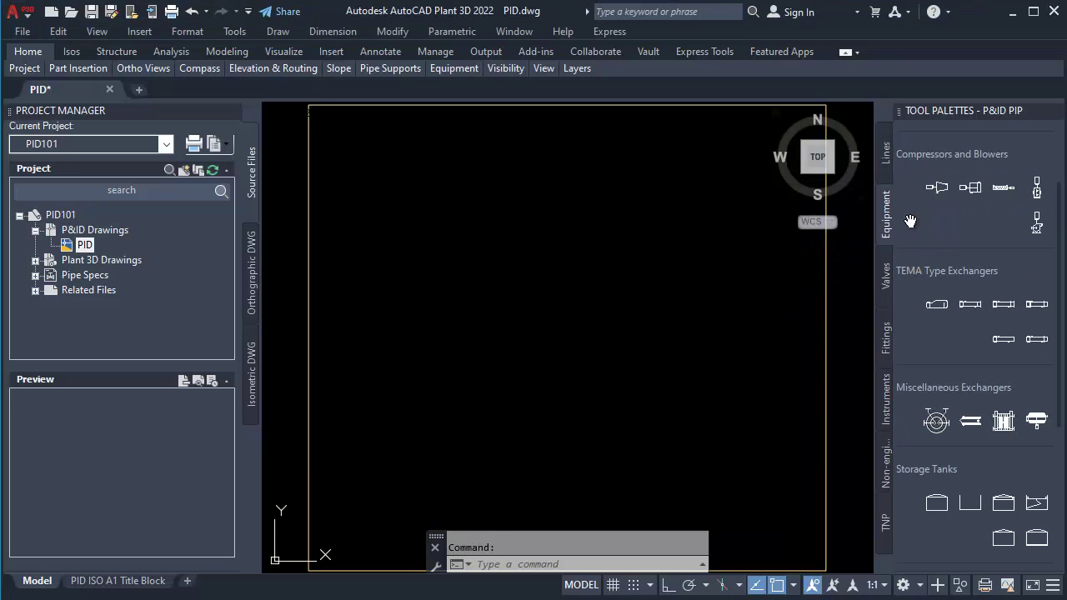
pyautogui.scroll(-5, 957, 230)
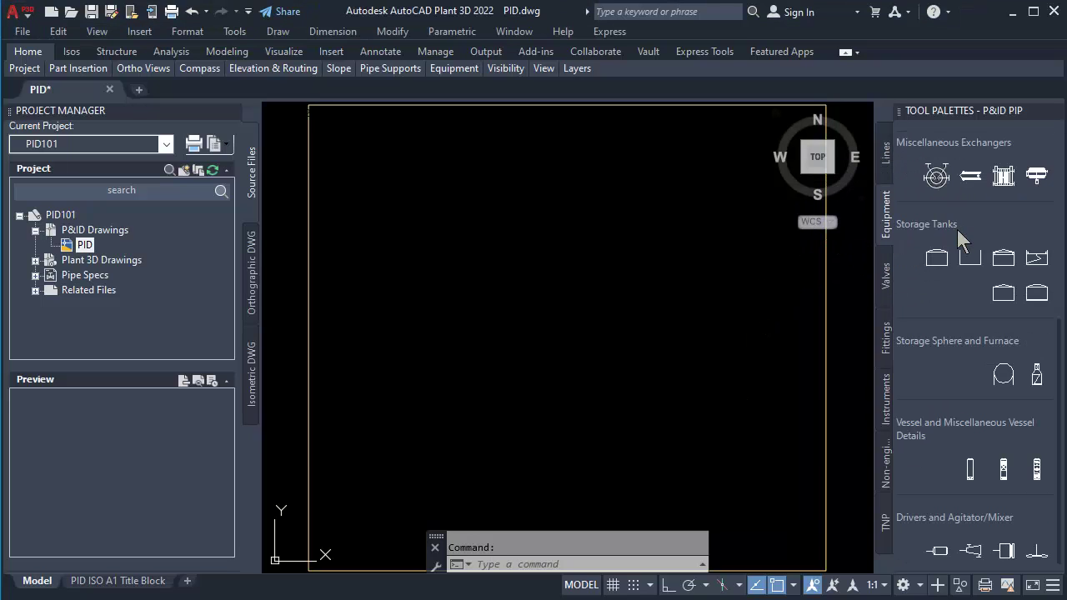
pyautogui.click(998, 298)
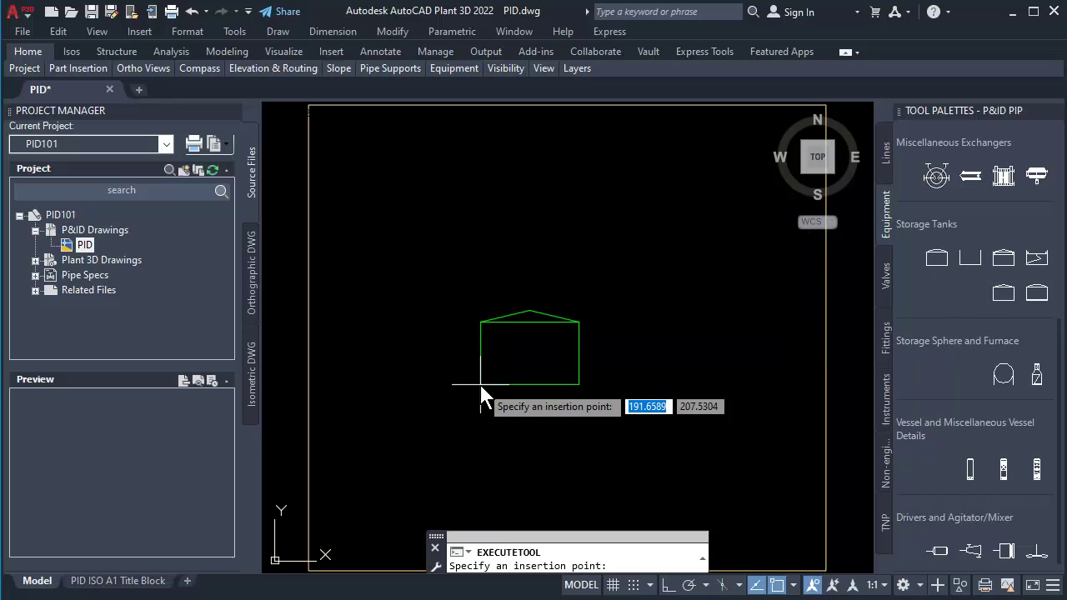
pyautogui.click(481, 385)
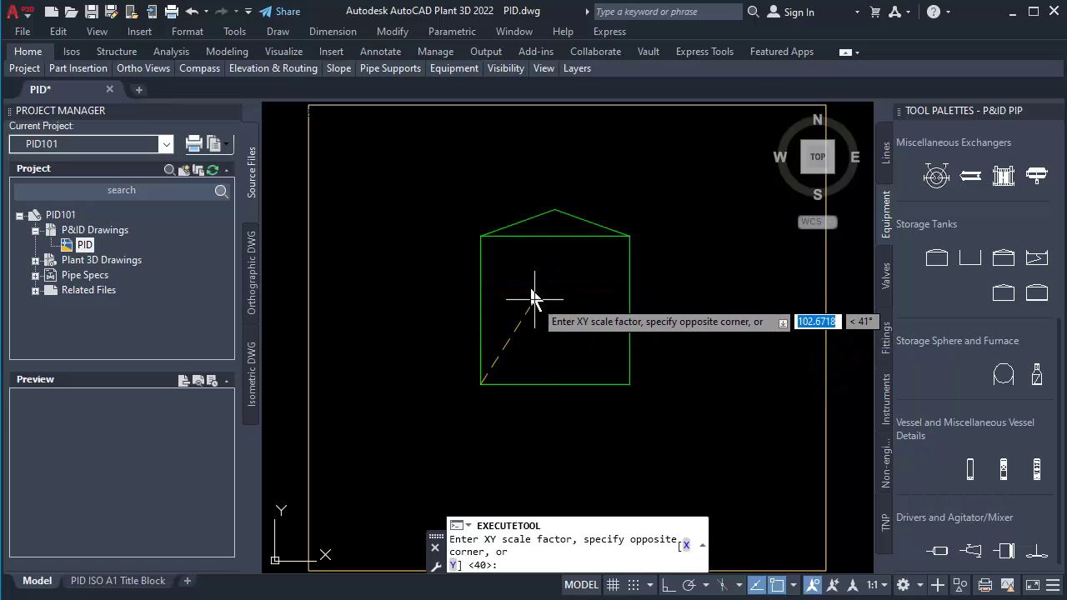
pyautogui.write('50')
pyautogui.press('Return')
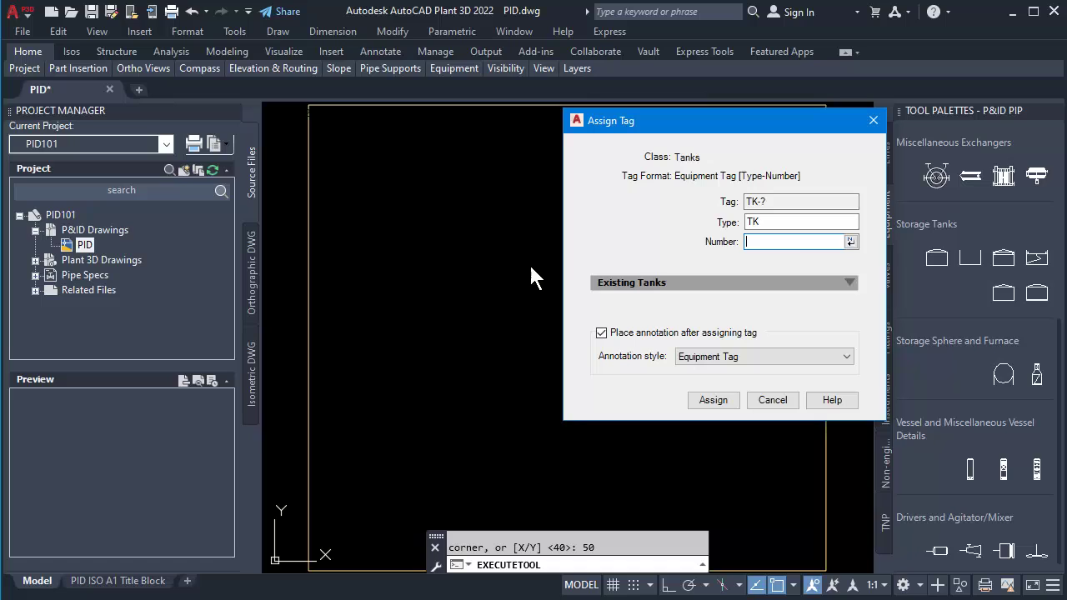
pyautogui.click(852, 241)
pyautogui.click(713, 401)
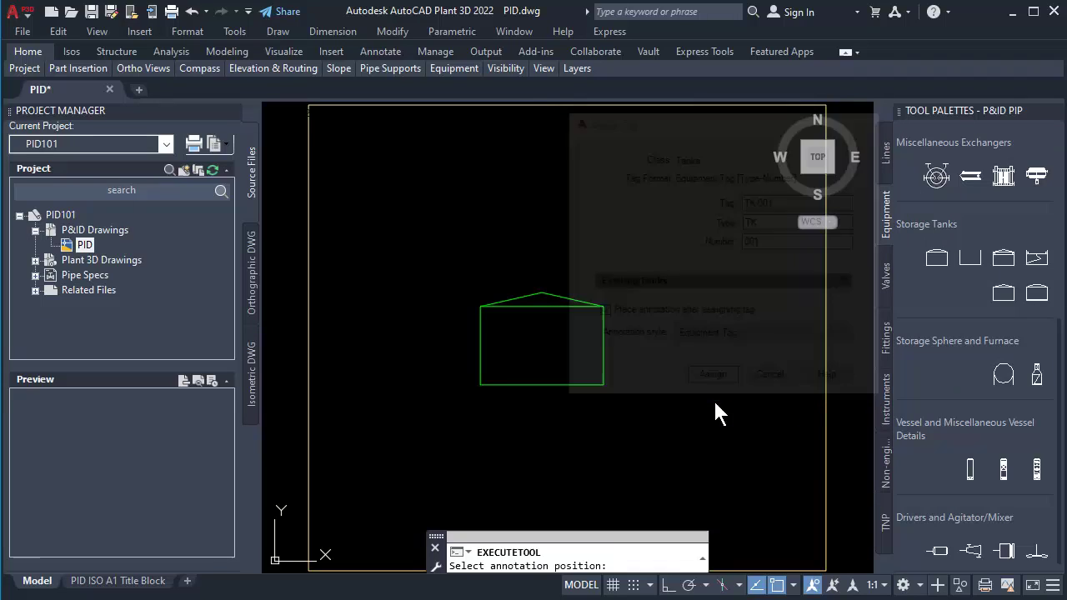
pyautogui.click(538, 340)
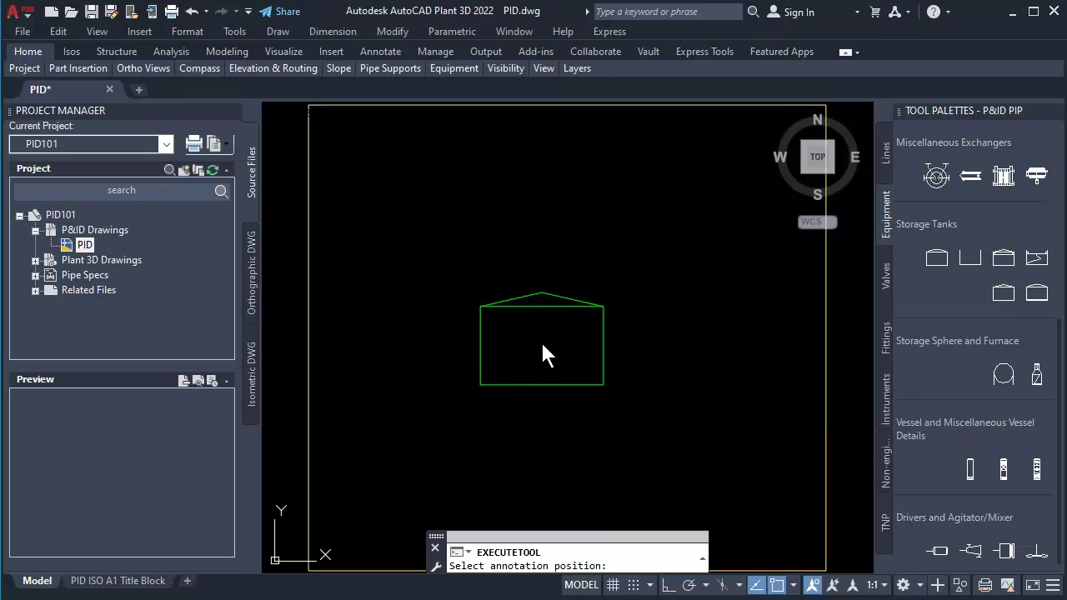
# - Move tank TK-001 and its tag to a new position on the sheet
pyautogui.click(565, 388)
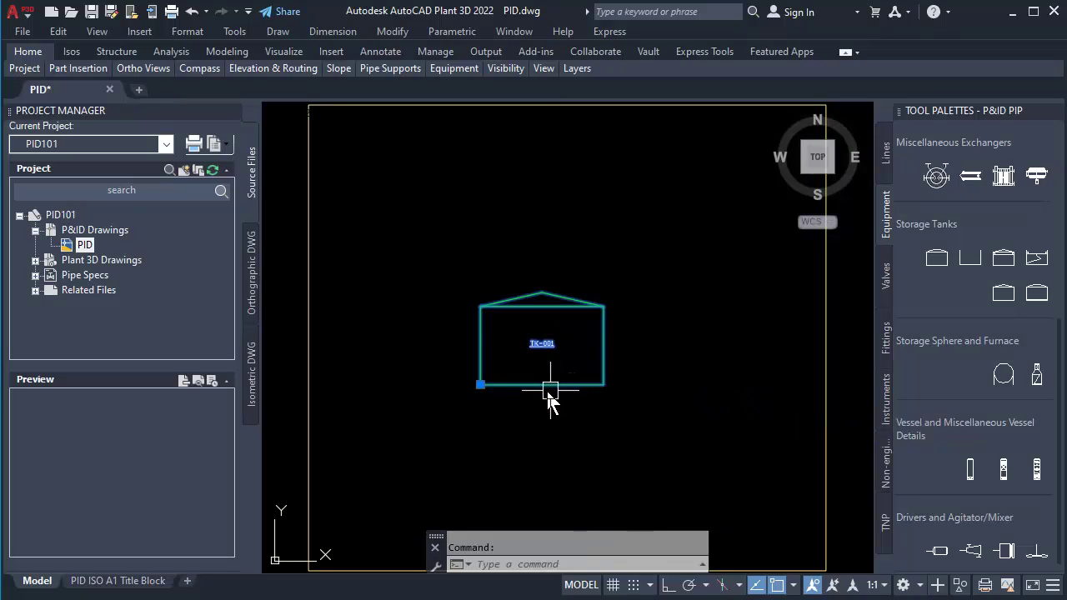
pyautogui.click(481, 386)
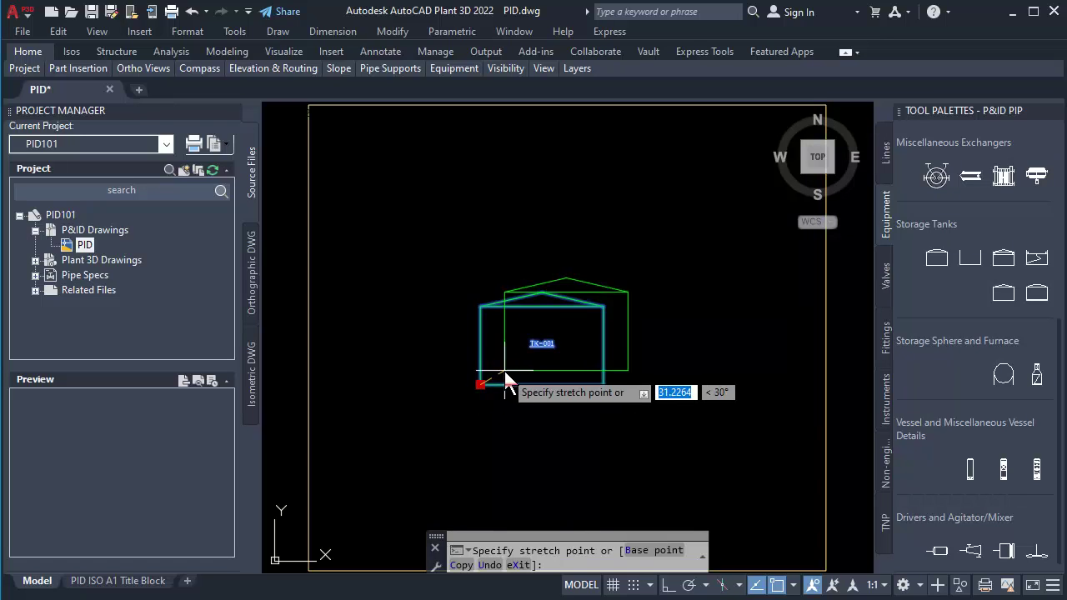
pyautogui.scroll(2, 504, 371)
pyautogui.click(503, 371)
pyautogui.scroll(-3, 514, 369)
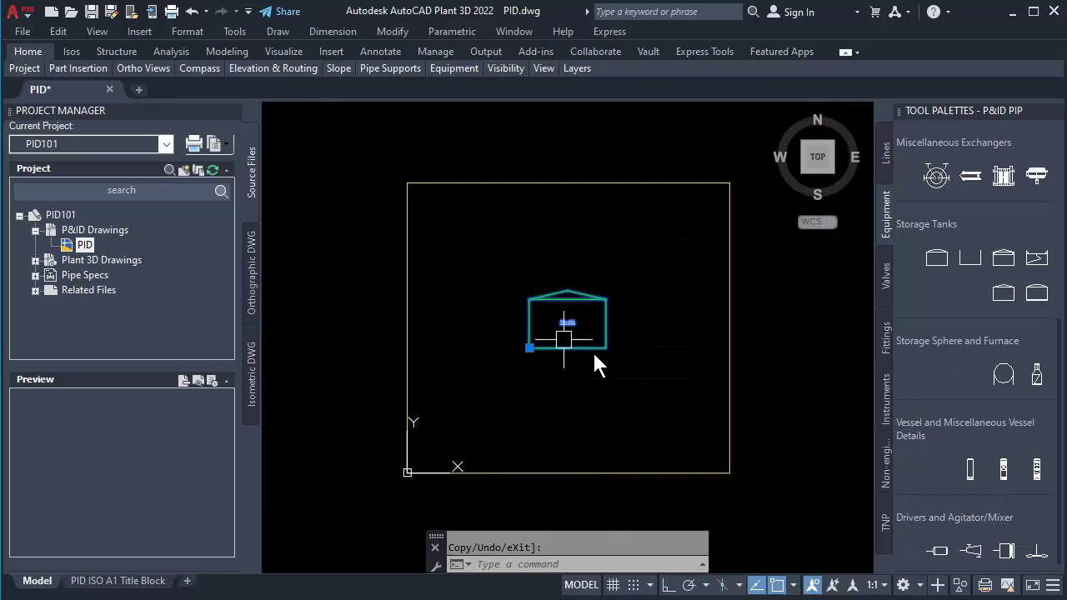
pyautogui.press('Escape')
pyautogui.scroll(2, 608, 365)
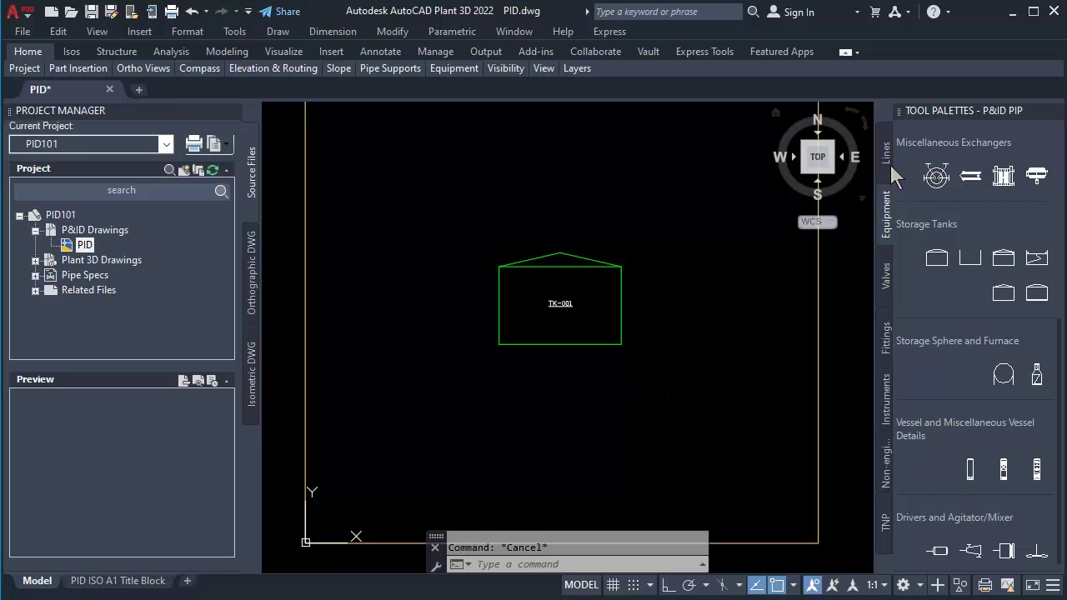
# - Place a pump left of tank TK-001, tagged P-001 with the label below it
pyautogui.scroll(5, 977, 261)
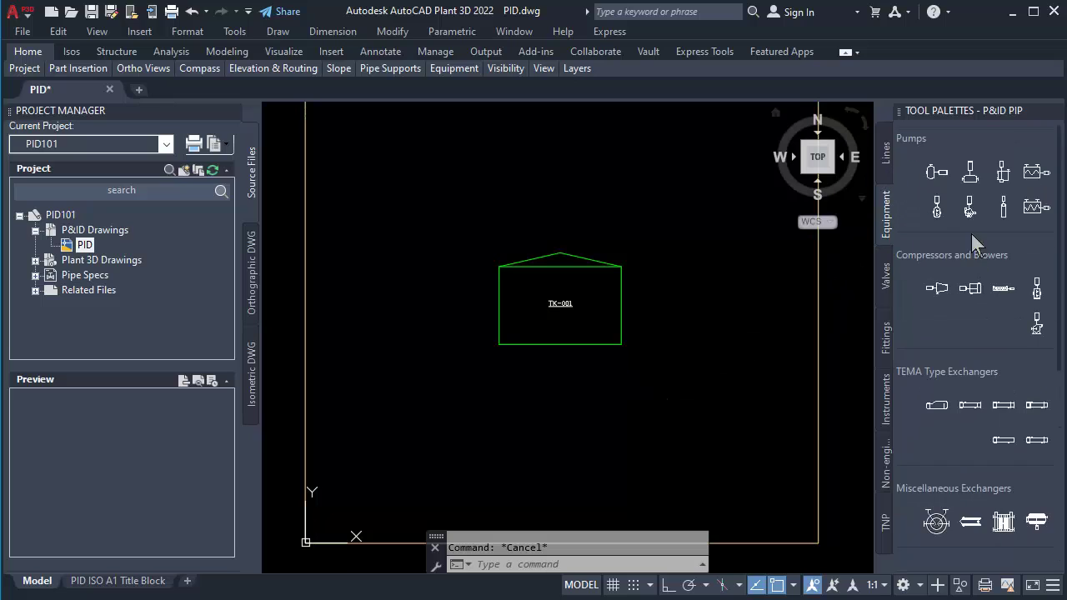
pyautogui.click(944, 175)
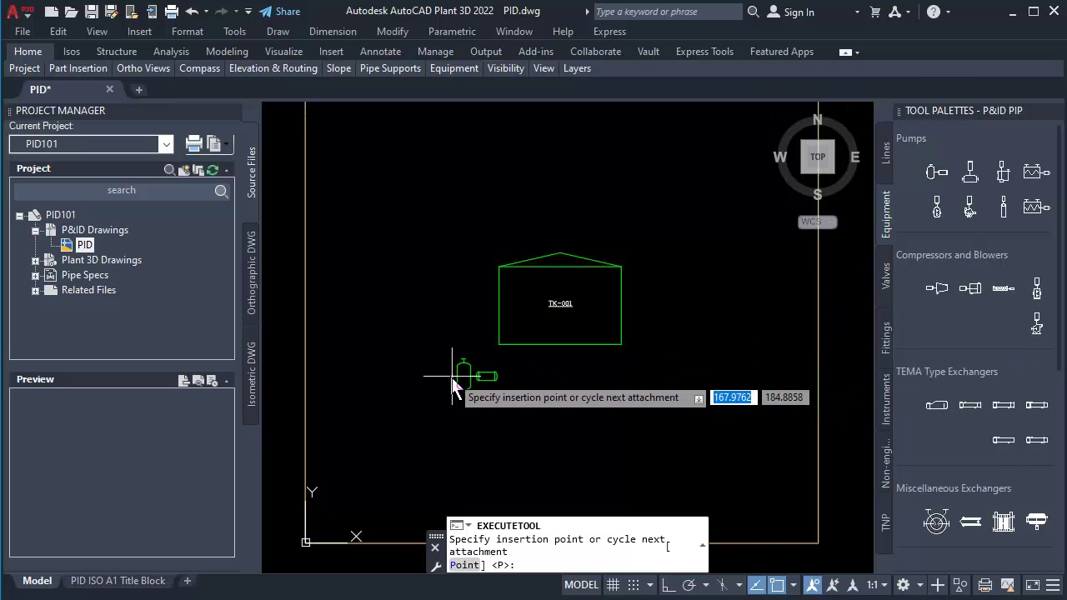
pyautogui.scroll(2, 454, 374)
pyautogui.moveTo(457, 329); pyautogui.dragTo(550, 327, button='middle')
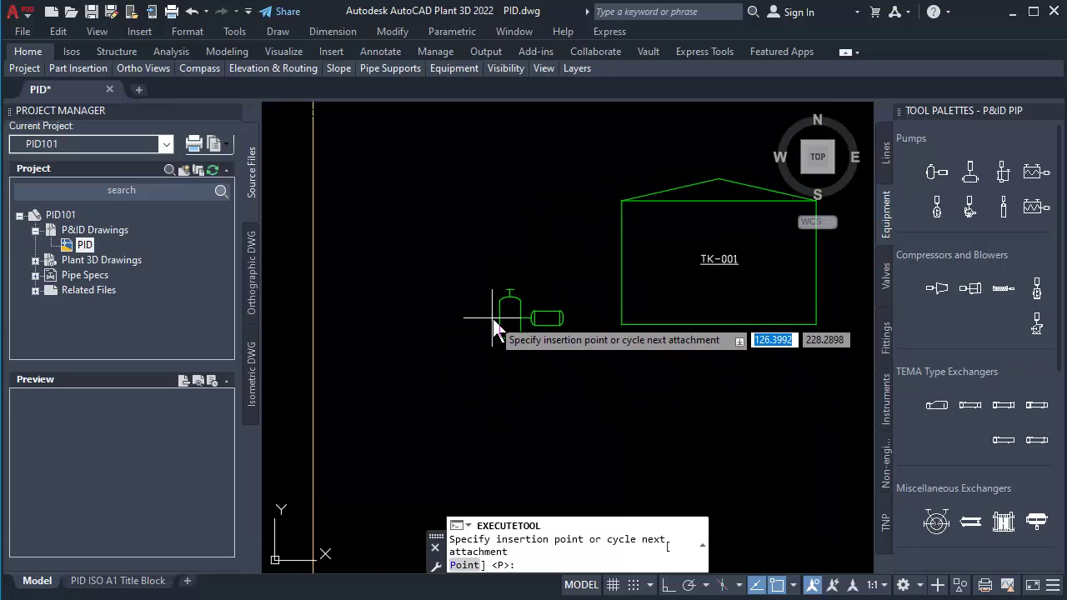
pyautogui.click(496, 328)
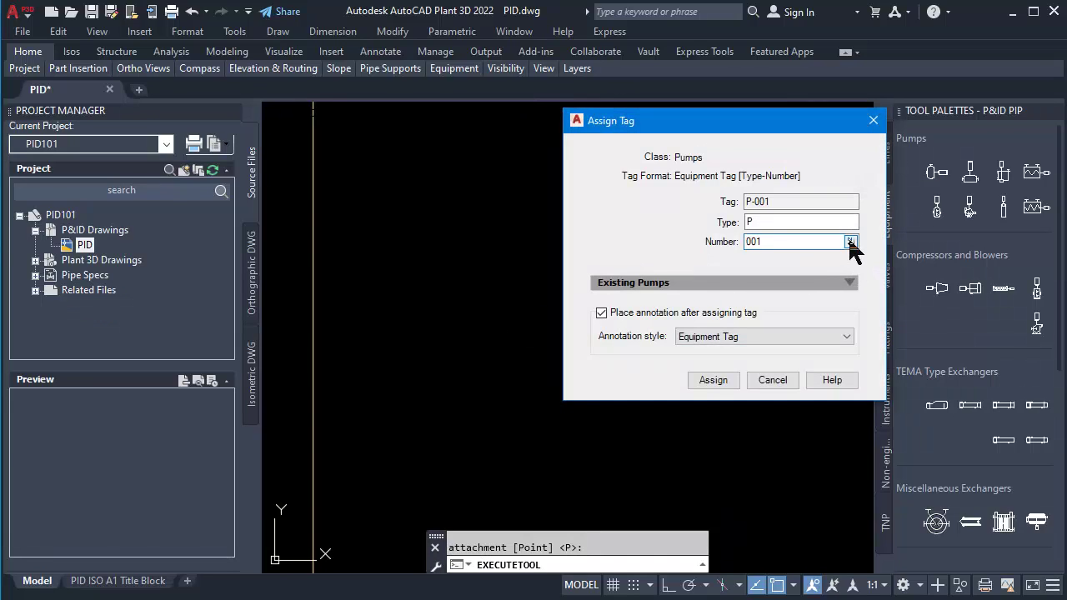
pyautogui.click(721, 386)
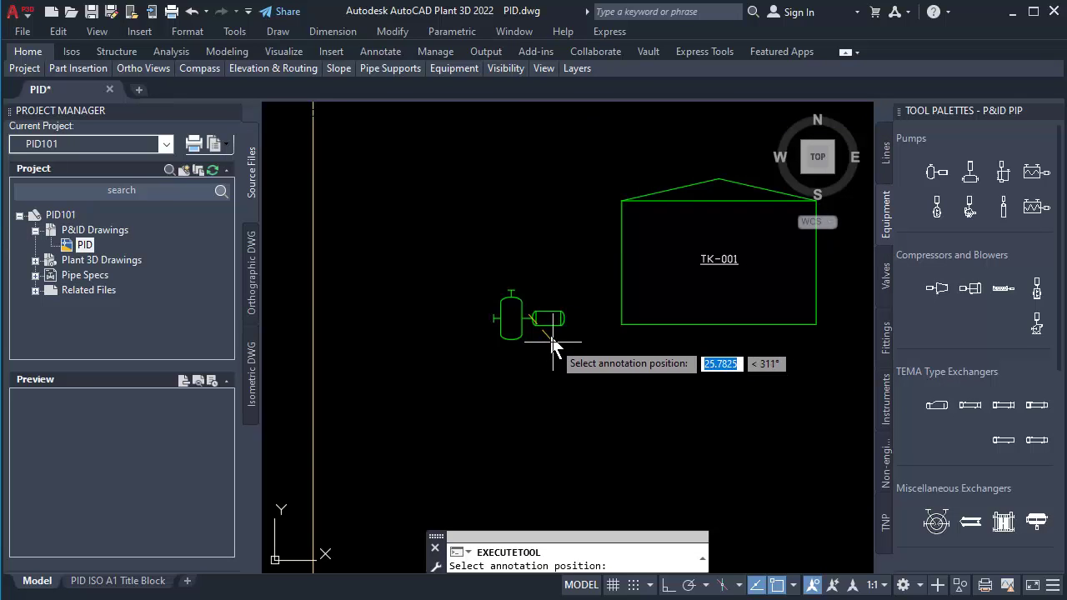
pyautogui.scroll(10, 552, 343)
pyautogui.click(553, 345)
pyautogui.scroll(-10, 553, 345)
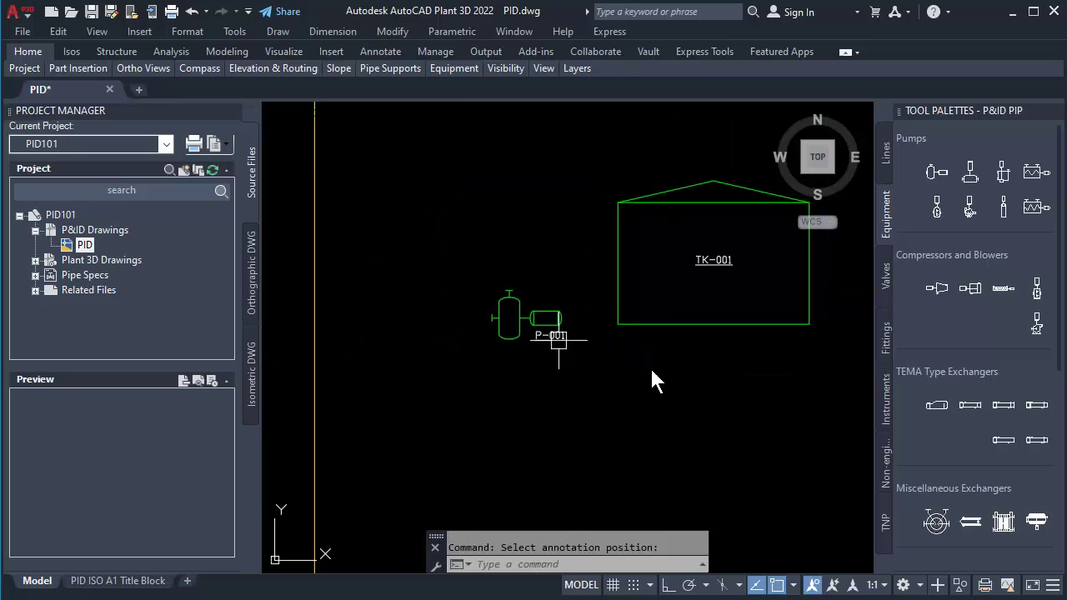
pyautogui.moveTo(654, 380); pyautogui.dragTo(583, 381, button='middle')
# - Copy pump P-001 and its tag with CO to the right of the tank, aligned using Polar tracking
pyautogui.write('C')
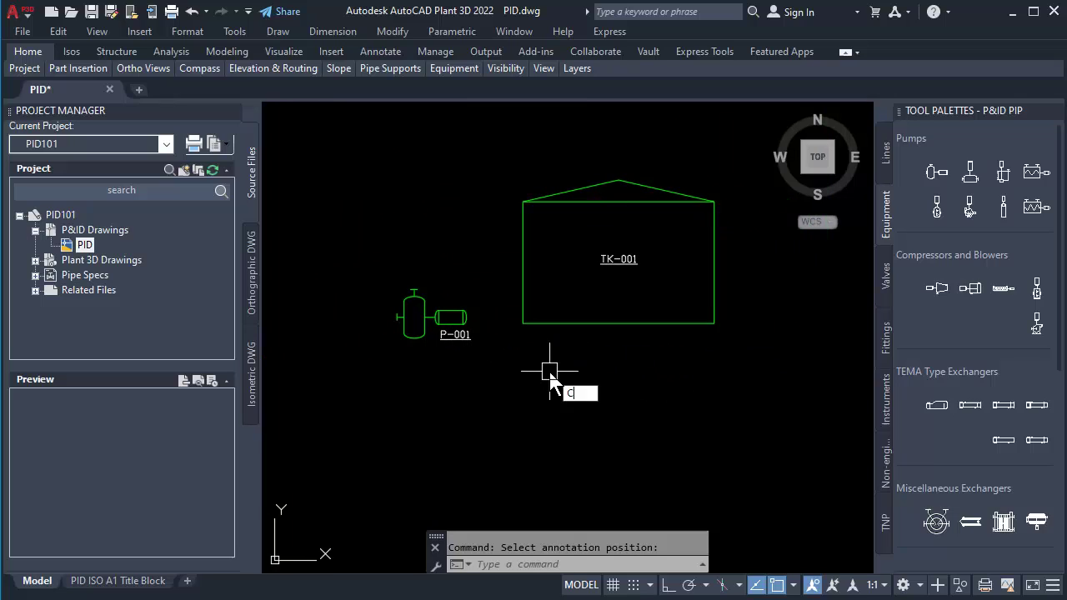
pyautogui.write('O')
pyautogui.press('Return')
pyautogui.click(507, 363)
pyautogui.click(417, 258)
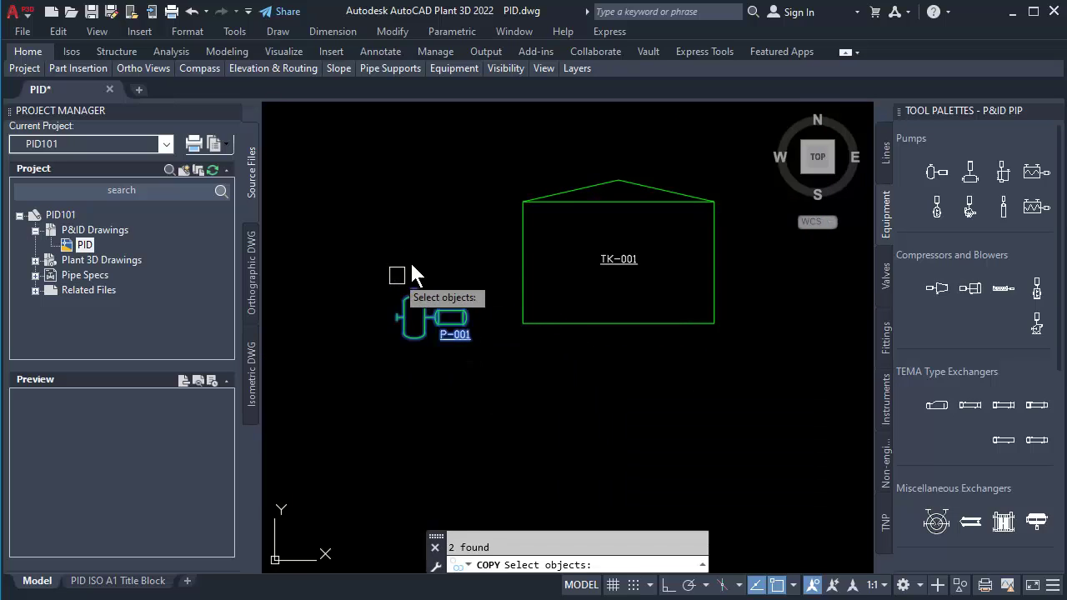
pyautogui.press('Return')
pyautogui.click(434, 386)
pyautogui.moveTo(647, 395); pyautogui.dragTo(548, 386, button='middle')
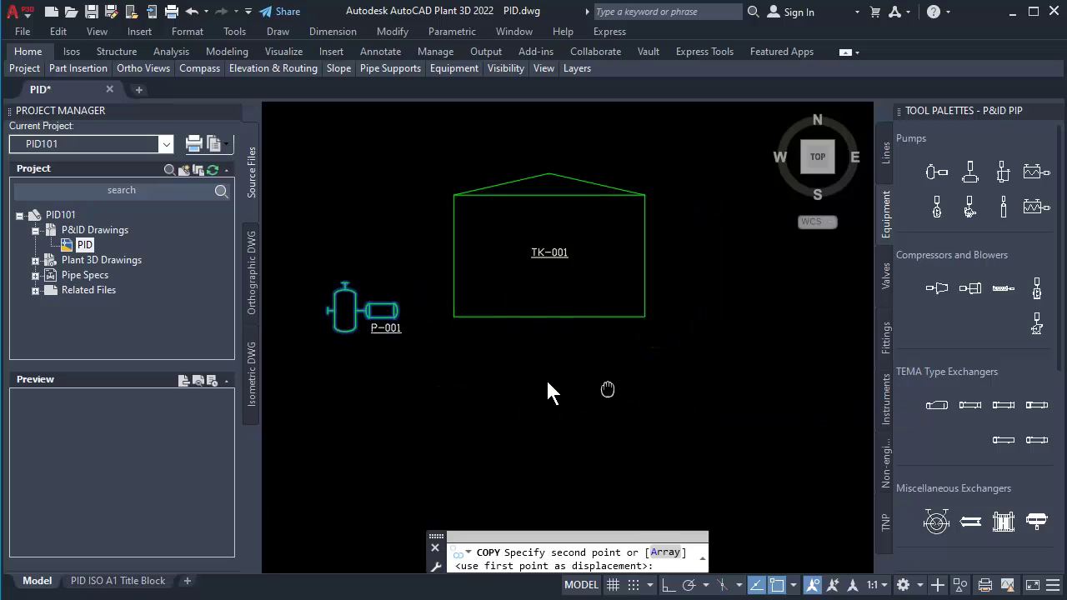
pyautogui.click(689, 584)
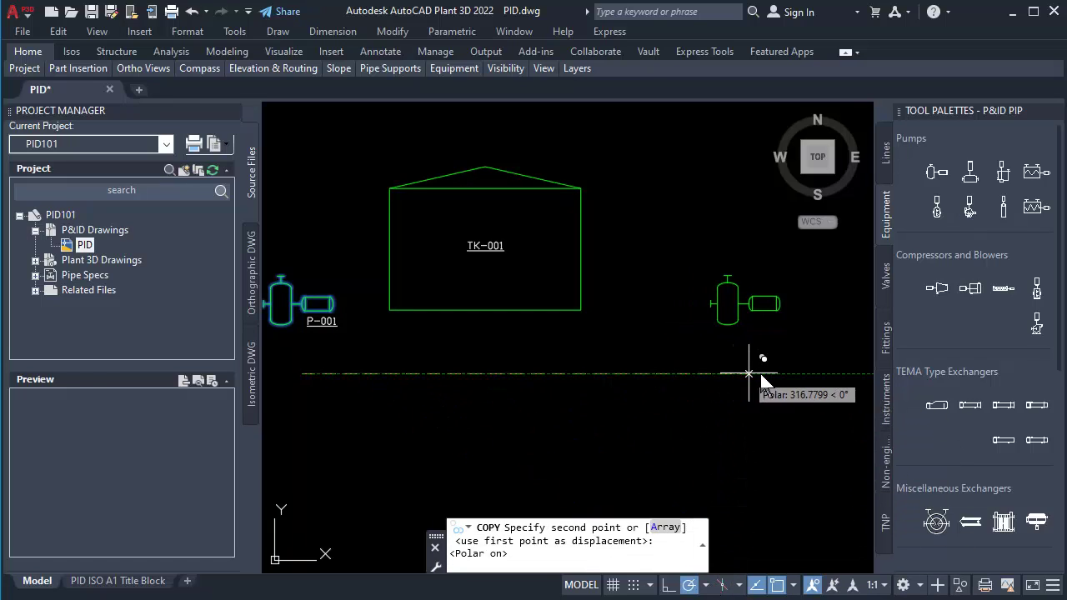
pyautogui.moveTo(729, 373); pyautogui.dragTo(675, 377, button='middle')
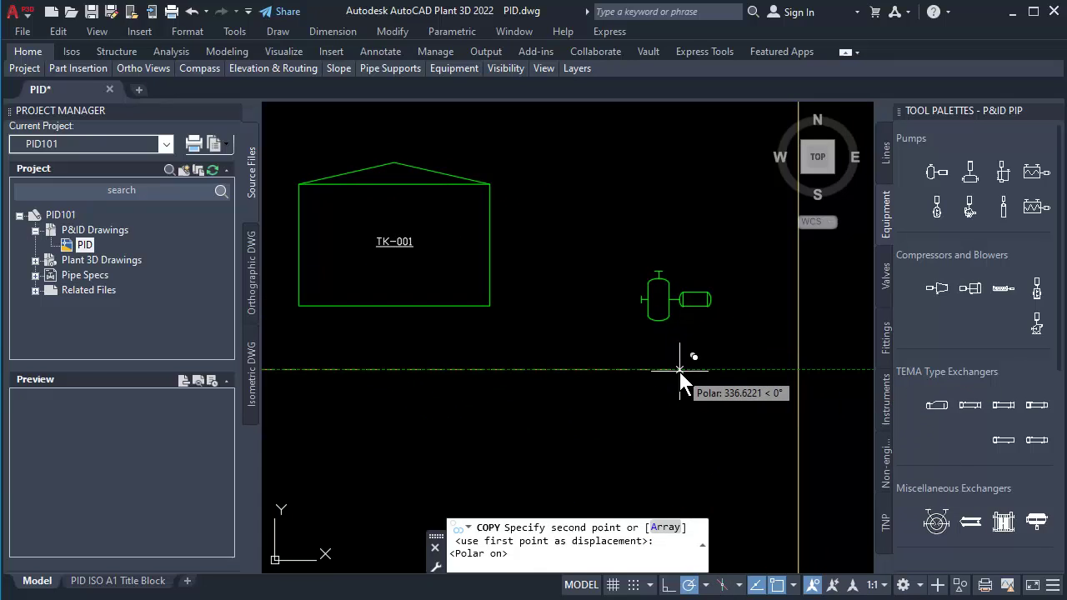
pyautogui.press('Escape')
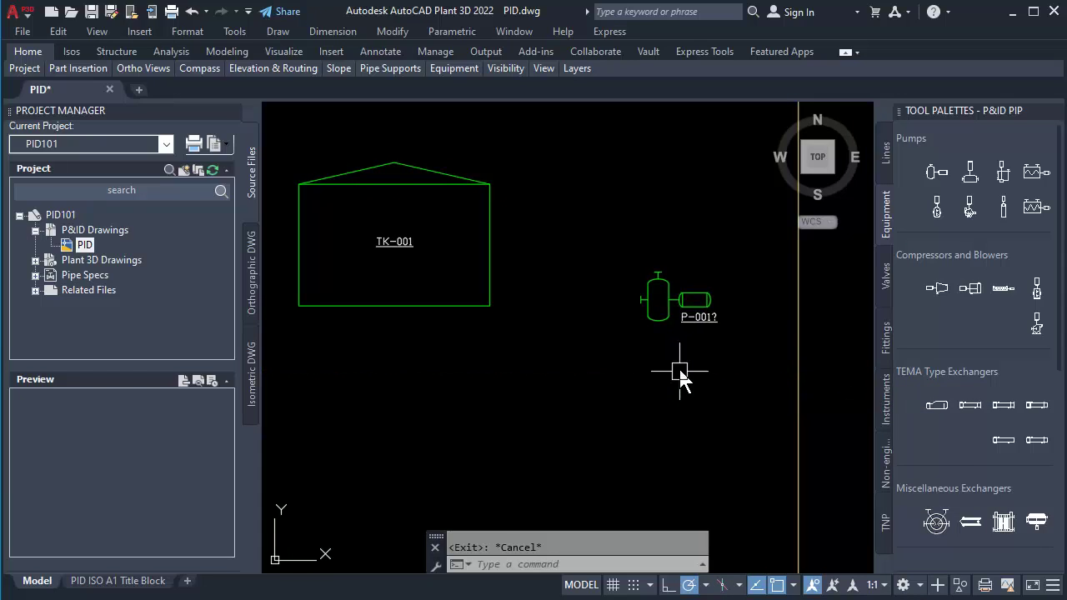
pyautogui.scroll(4, 694, 315)
# - Assign the tag P-002 to the copied pump right of the tank
pyautogui.click(694, 324)
pyautogui.rightClick(697, 321)
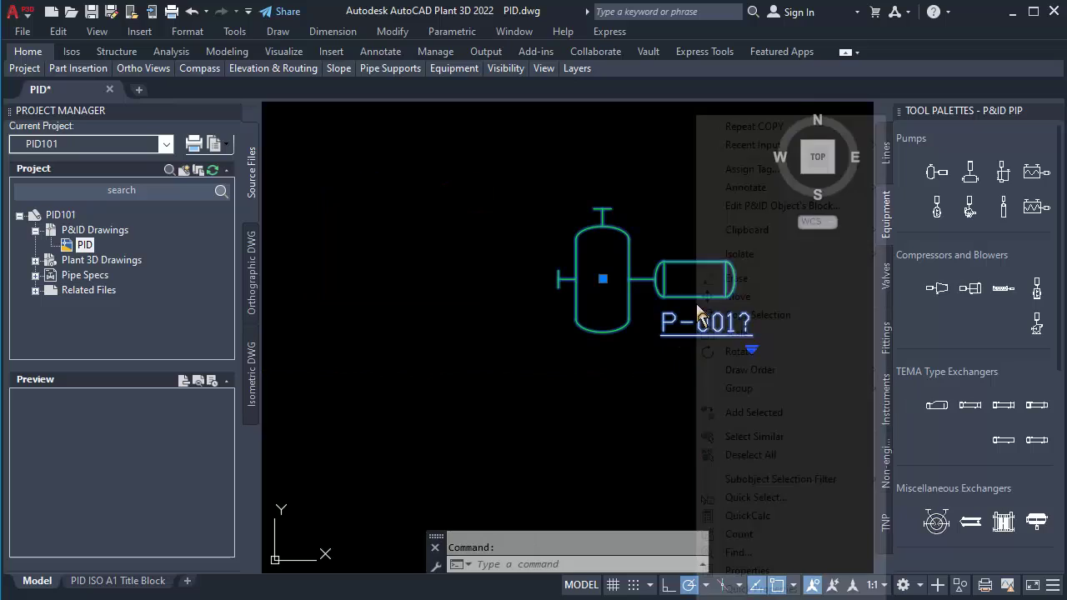
pyautogui.click(746, 168)
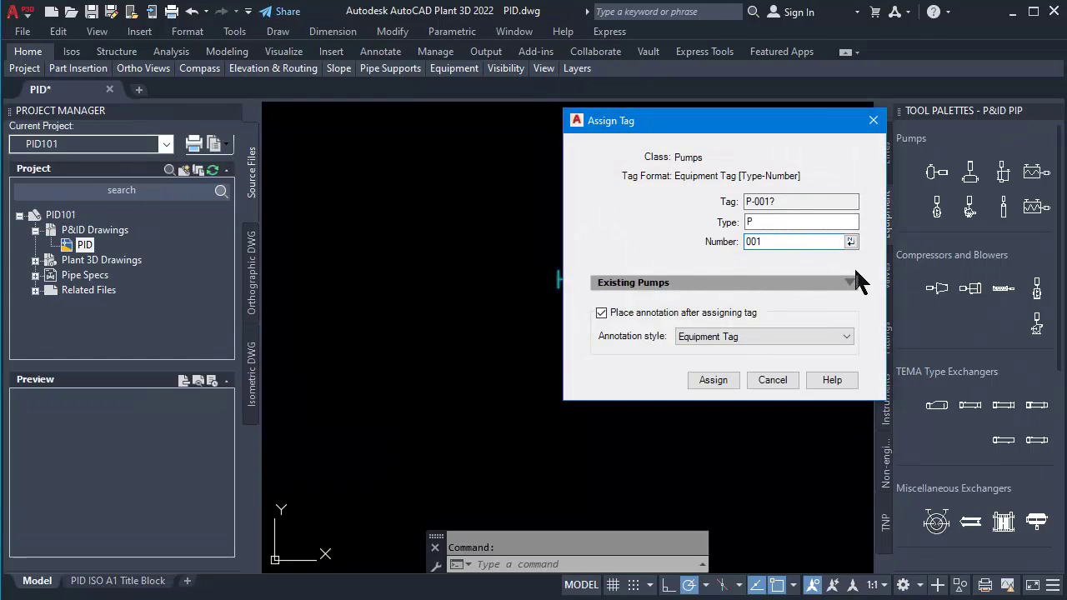
pyautogui.click(704, 380)
pyautogui.press('Escape')
# - Collapse the Project Manager and frame both pumps and the tank in view
pyautogui.scroll(-3, 722, 369)
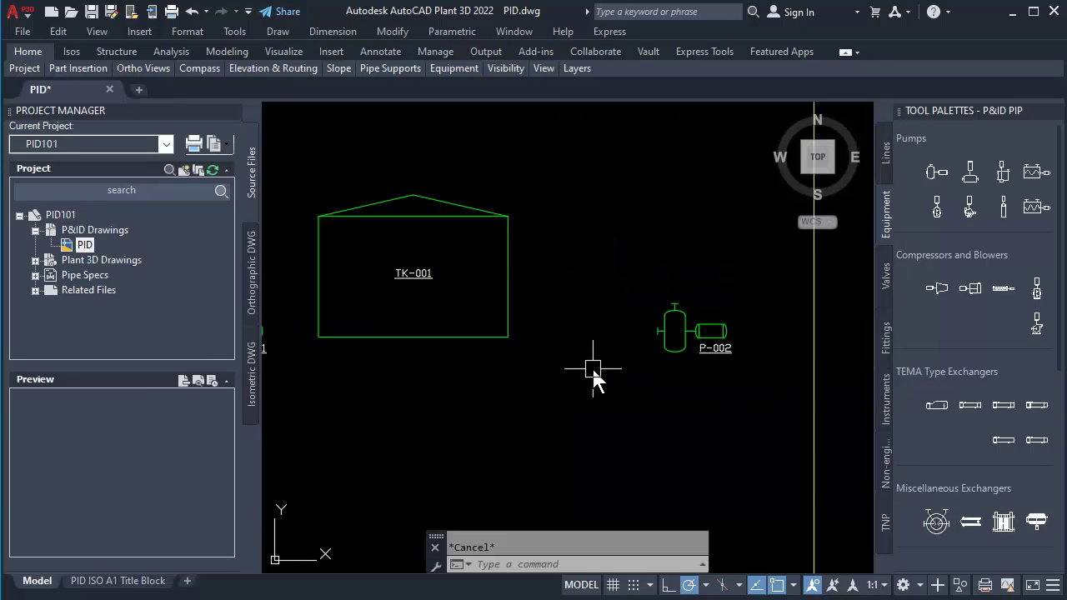
pyautogui.moveTo(593, 374); pyautogui.dragTo(834, 381, button='middle')
pyautogui.moveTo(487, 377); pyautogui.dragTo(486, 359, button='middle')
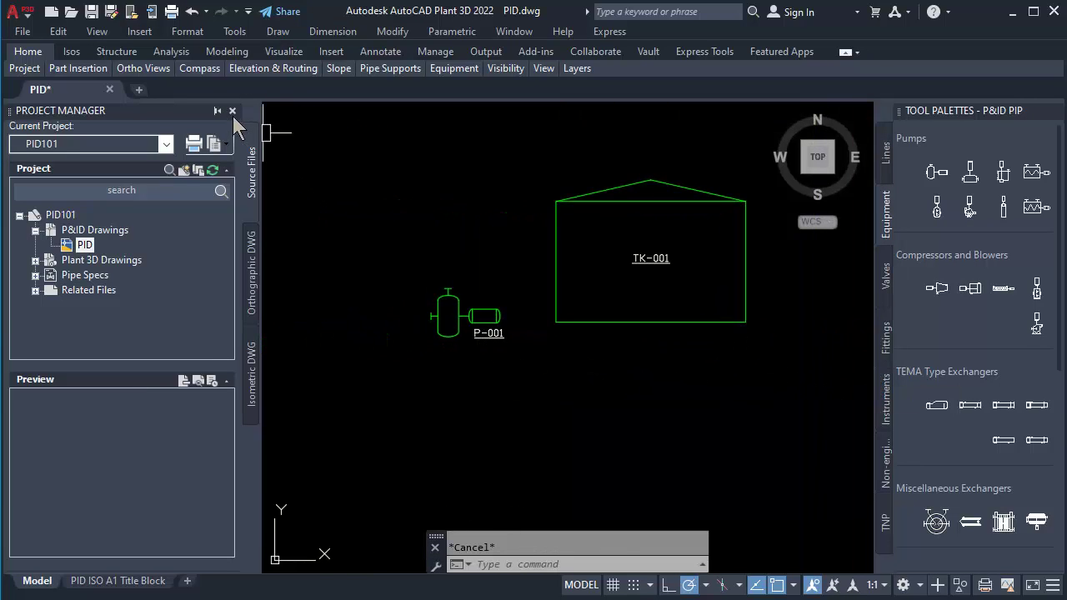
pyautogui.click(218, 112)
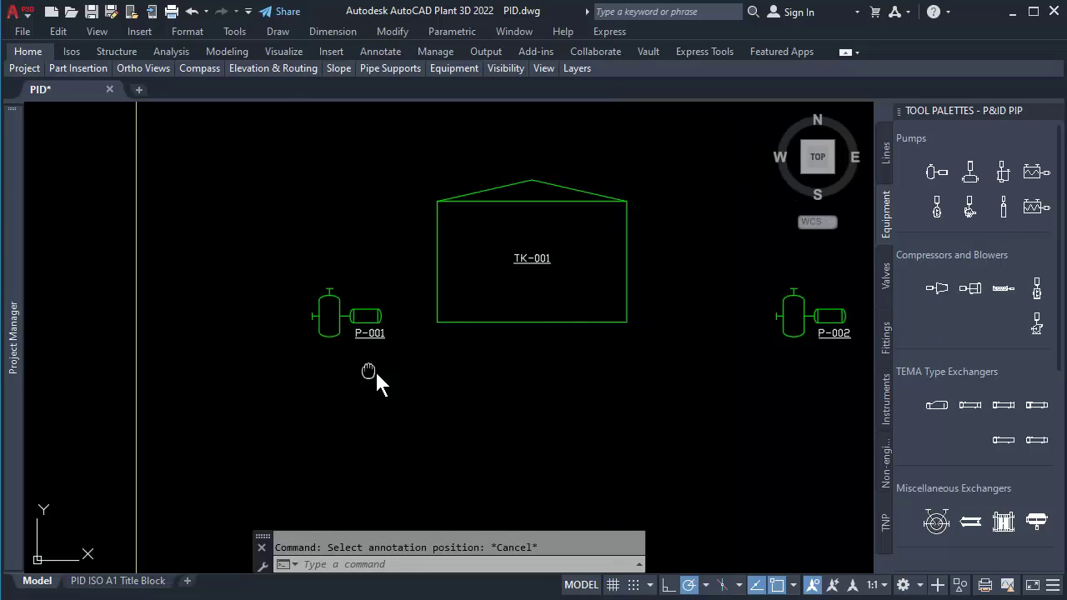
pyautogui.moveTo(376, 372); pyautogui.dragTo(446, 373, button='middle')
# - Place an open-top tank at scale 50 below pump P-001, tagged TK-002 with the label beneath
pyautogui.scroll(-5, 934, 380)
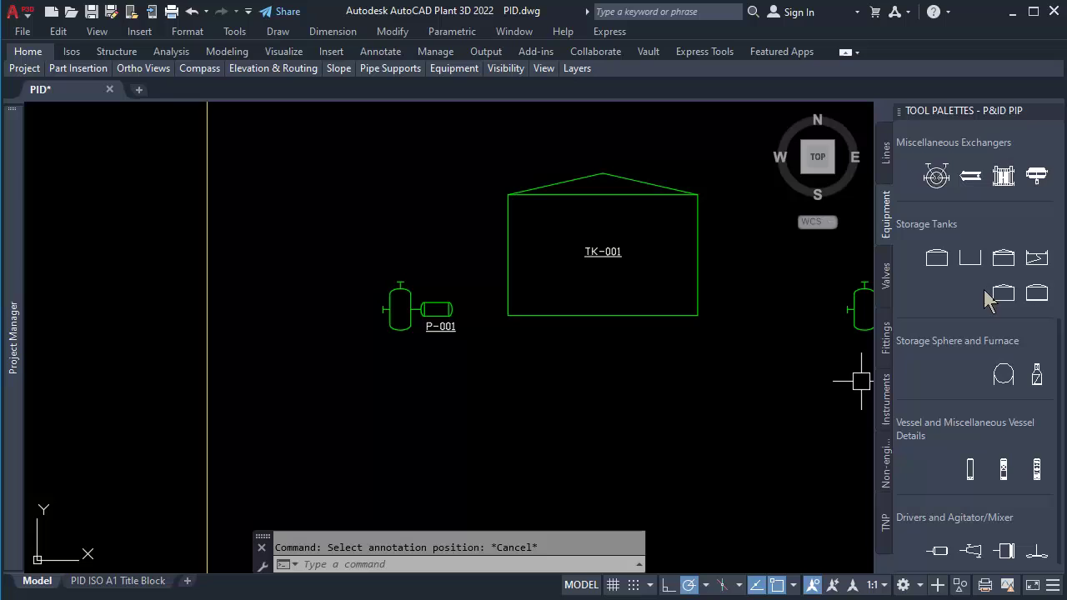
pyautogui.moveTo(428, 405); pyautogui.dragTo(501, 341, button='middle')
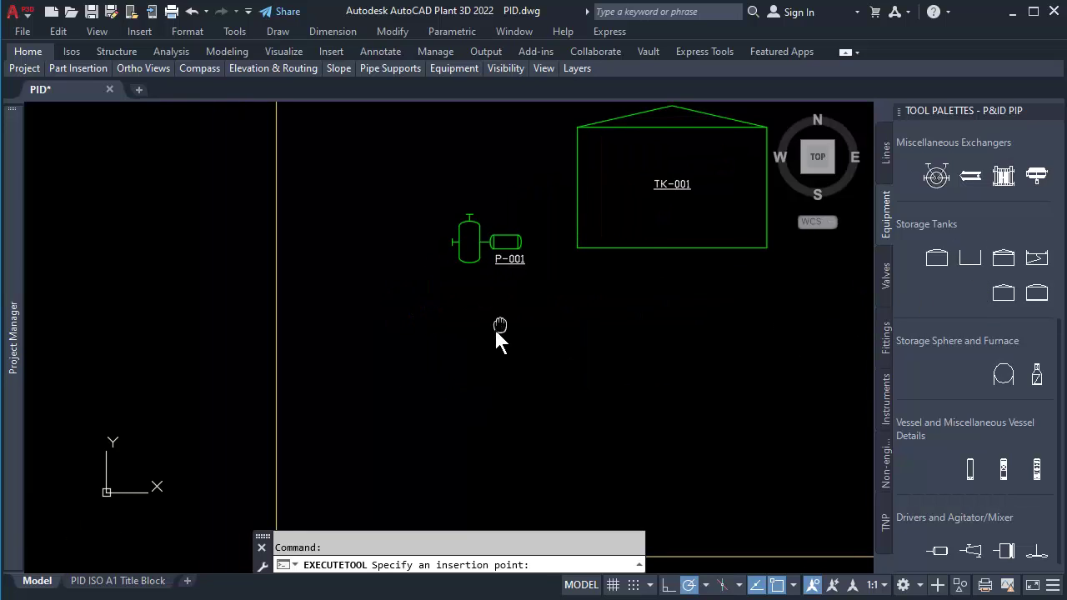
pyautogui.click(302, 484)
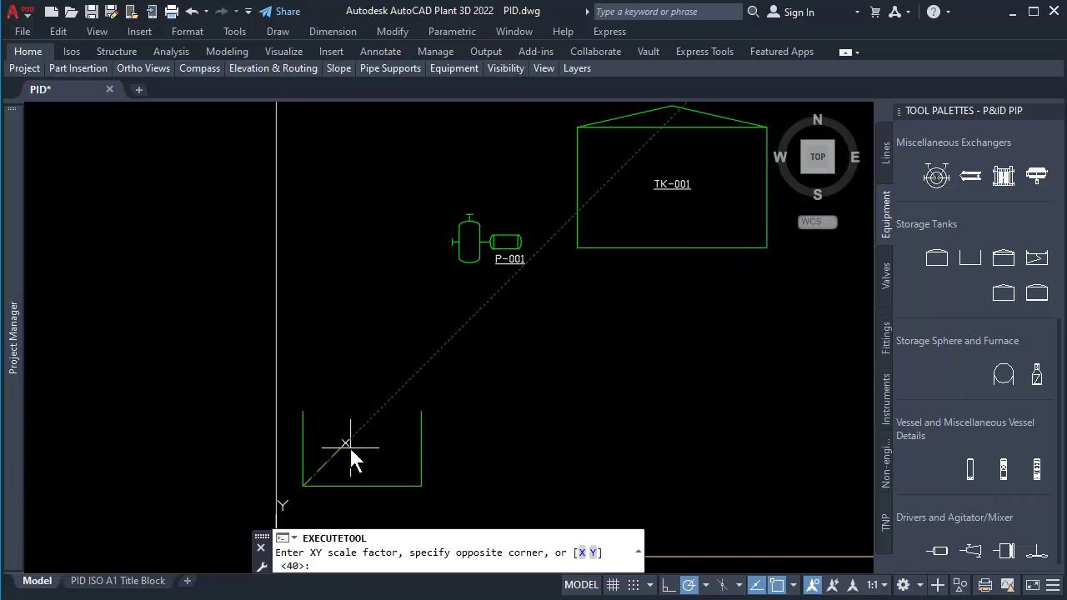
pyautogui.write('50')
pyautogui.press('Return')
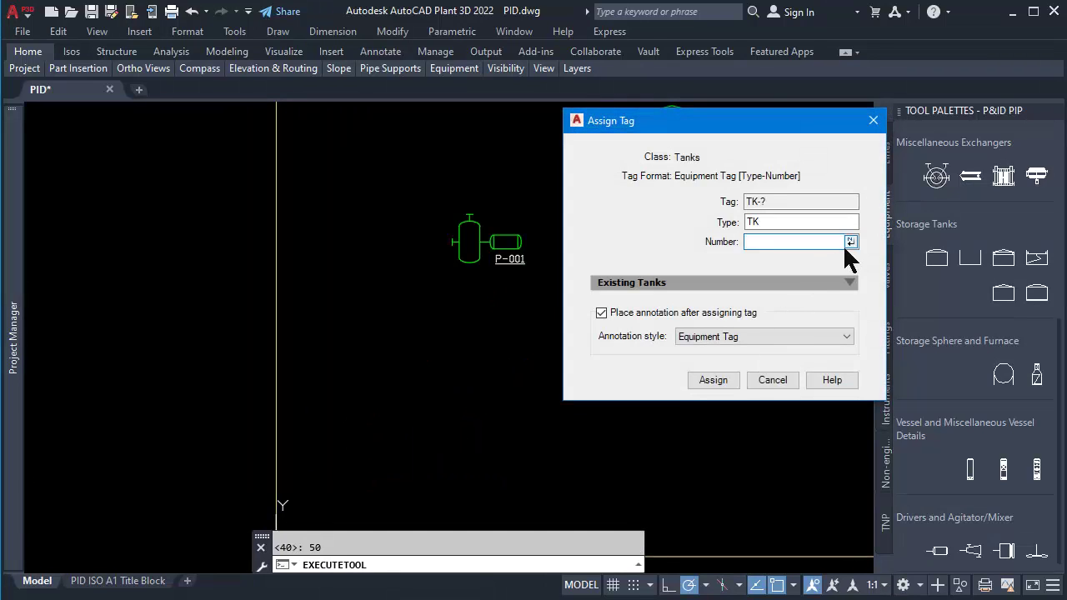
pyautogui.click(849, 243)
pyautogui.click(721, 384)
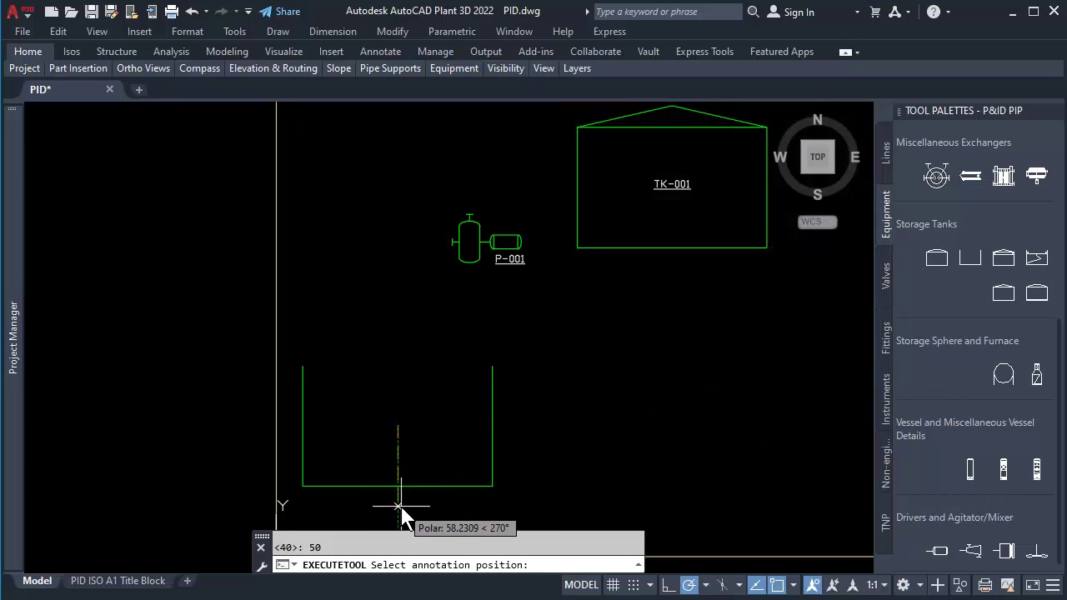
pyautogui.moveTo(405, 508)
pyautogui.mouseDown(button='middle')
pyautogui.moveTo(412, 453)
pyautogui.moveTo(430, 468)
pyautogui.mouseUp(button='middle')
pyautogui.scroll(2, 417, 458)
pyautogui.scroll(-2, 434, 454)
# - Draw a primary pipe line from TK-002's bottom, up through a corner, into pump P-001's inlet nozzle
pyautogui.click(886, 167)
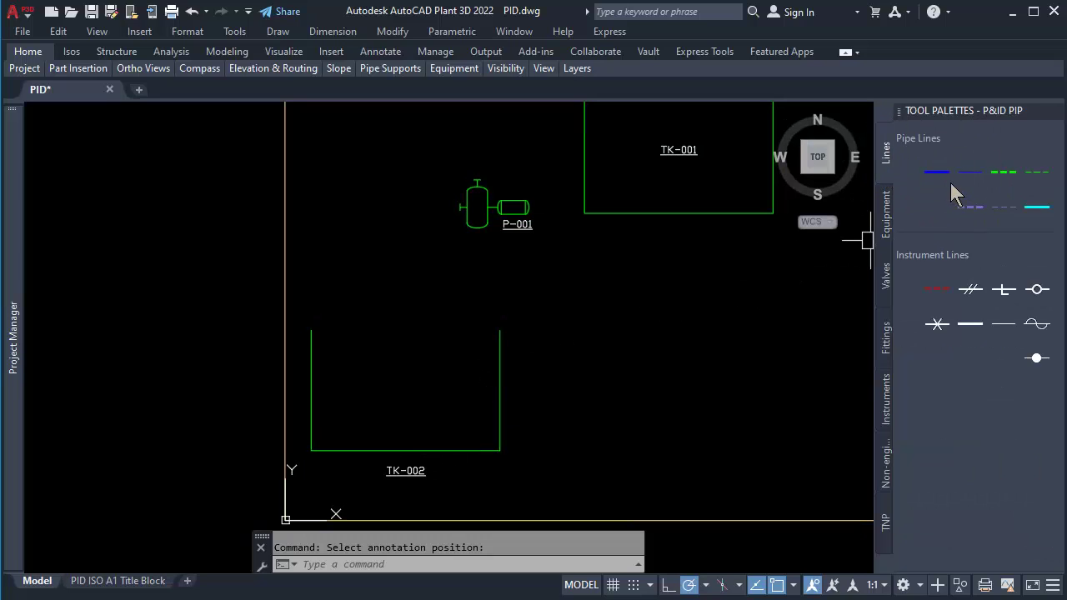
pyautogui.click(406, 451)
pyautogui.click(381, 250)
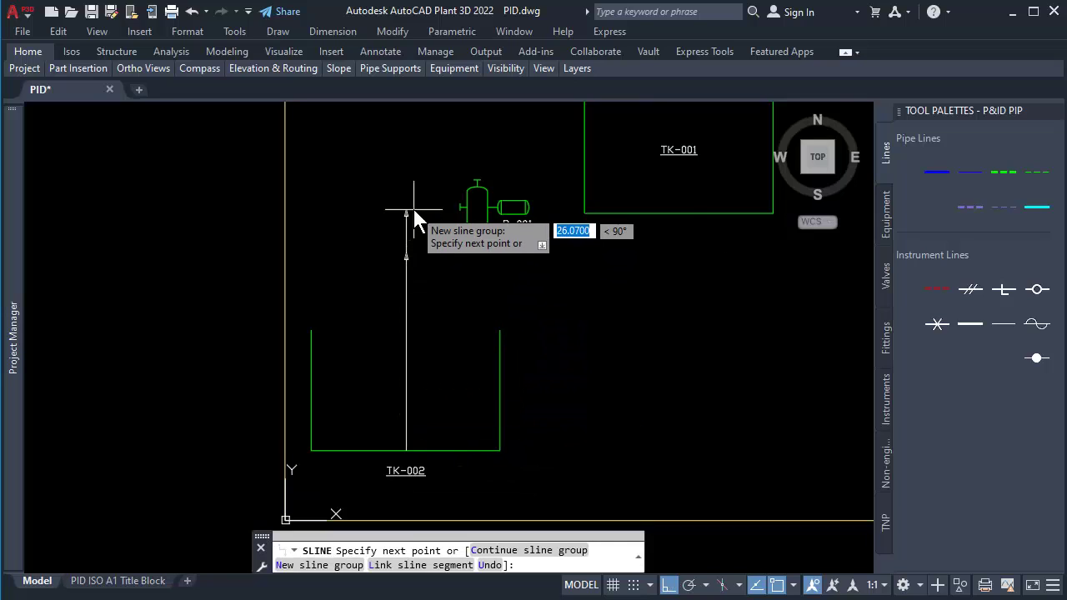
pyautogui.scroll(5, 417, 208)
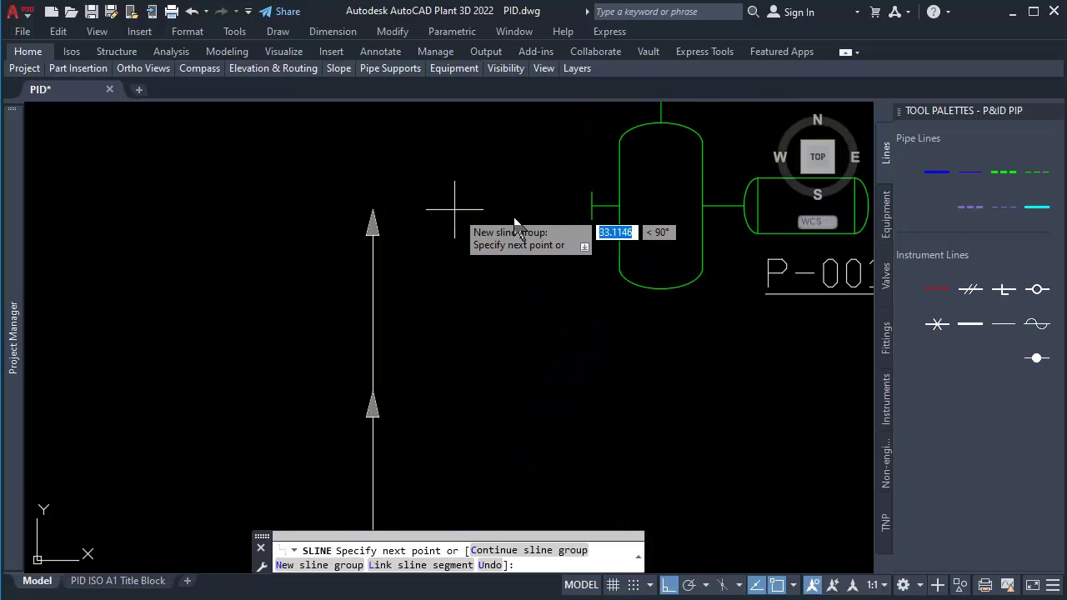
pyautogui.click(592, 205)
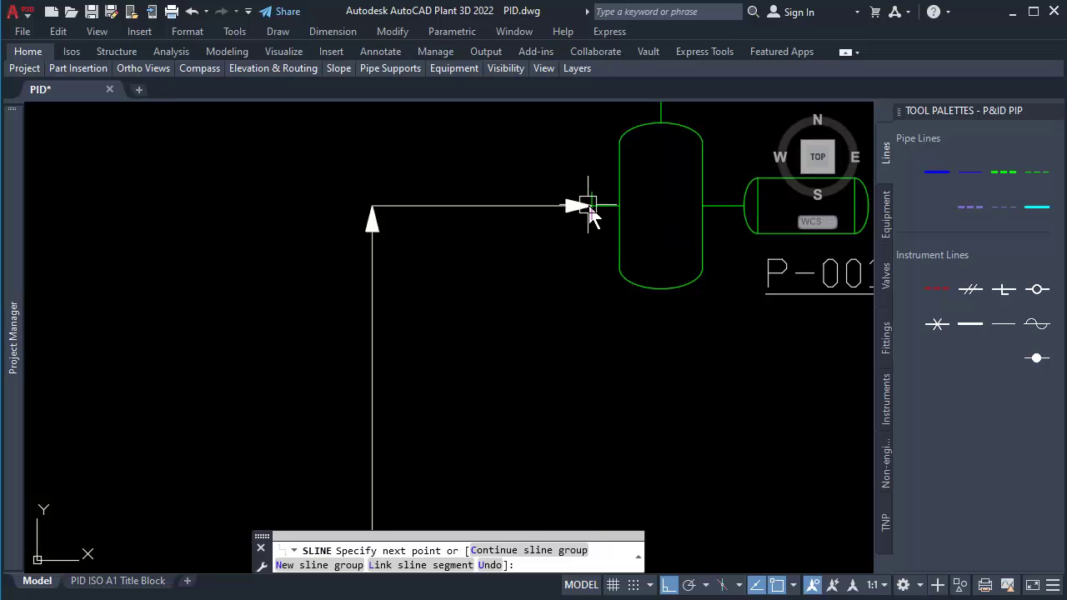
pyautogui.press('Return')
pyautogui.scroll(-3, 592, 250)
pyautogui.scroll(-1, 639, 202)
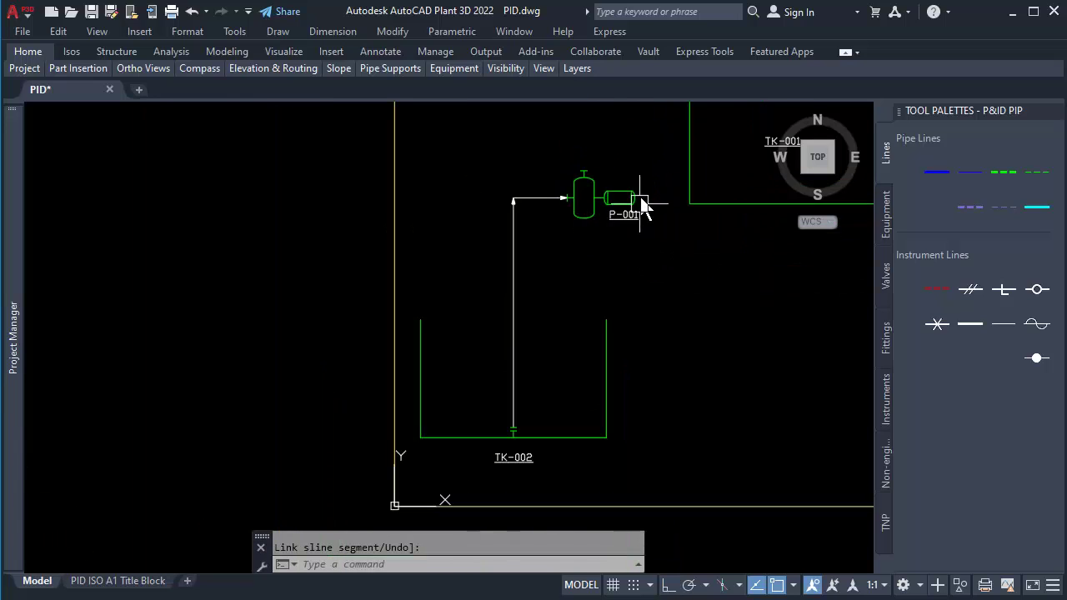
pyautogui.scroll(3, 639, 206)
pyautogui.click(614, 198)
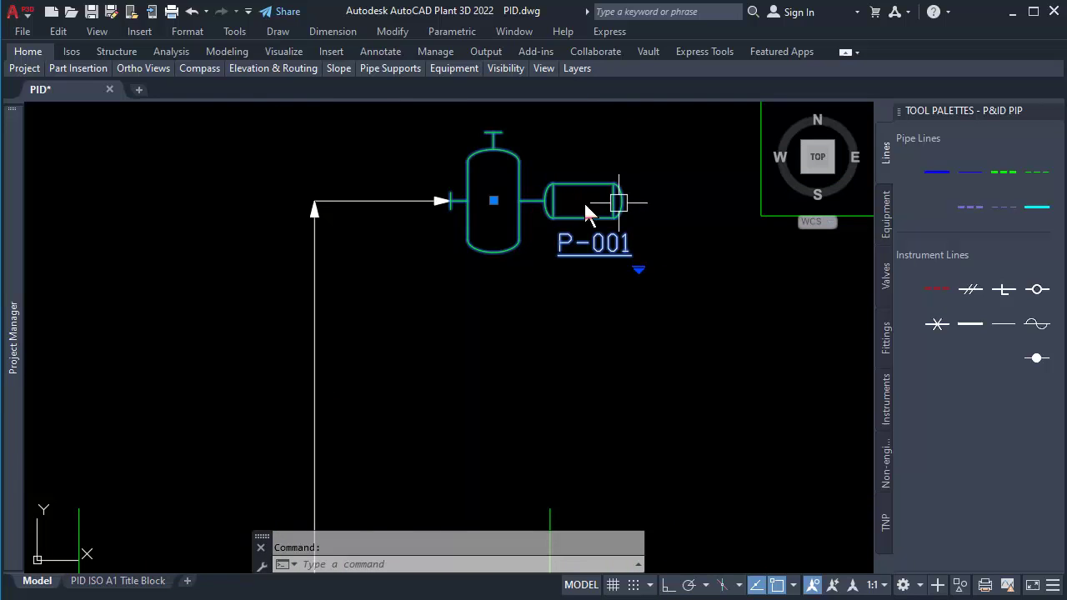
# - Select pump P-001, then cancel the reposition and adjust the zoom
pyautogui.click(494, 202)
pyautogui.press('Escape')
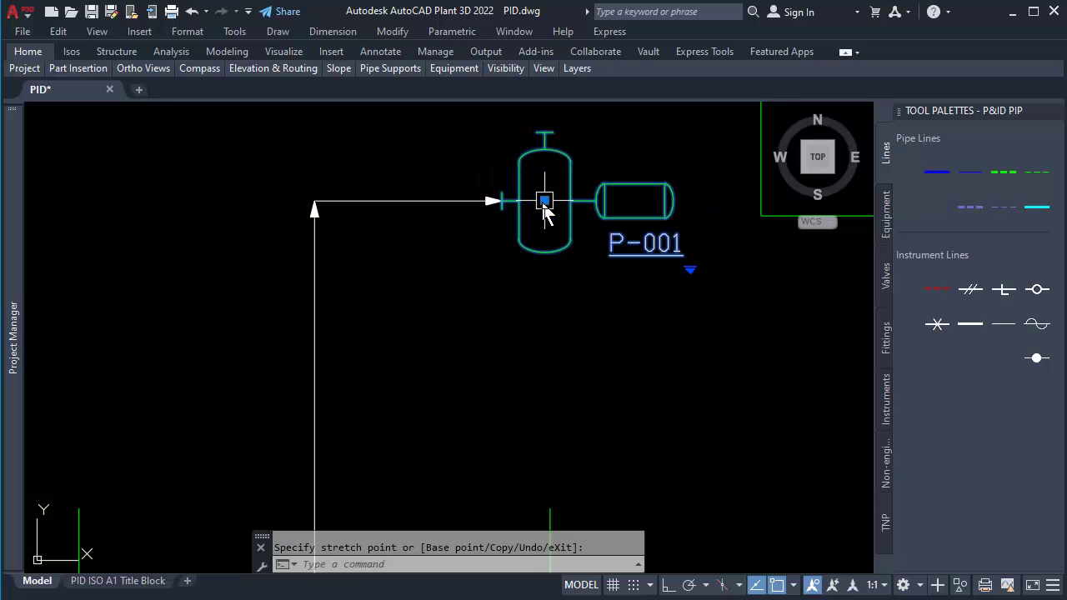
pyautogui.scroll(-3, 595, 207)
pyautogui.scroll(3, 596, 369)
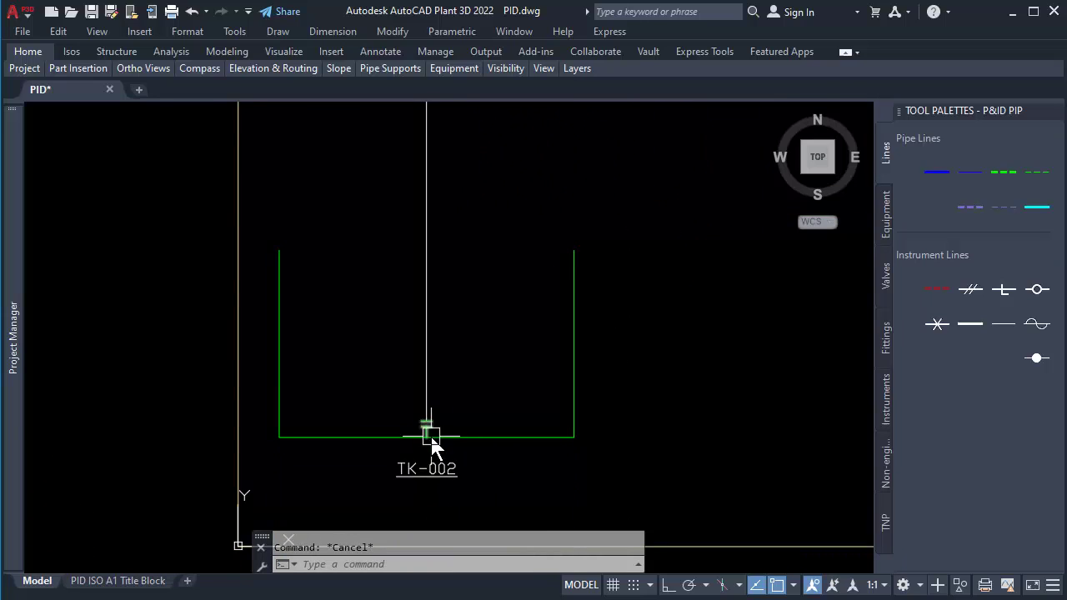
pyautogui.scroll(3, 429, 435)
# - Stretch the pipe's lower end up off the tank bottom so it ends inside TK-002
pyautogui.click(414, 388)
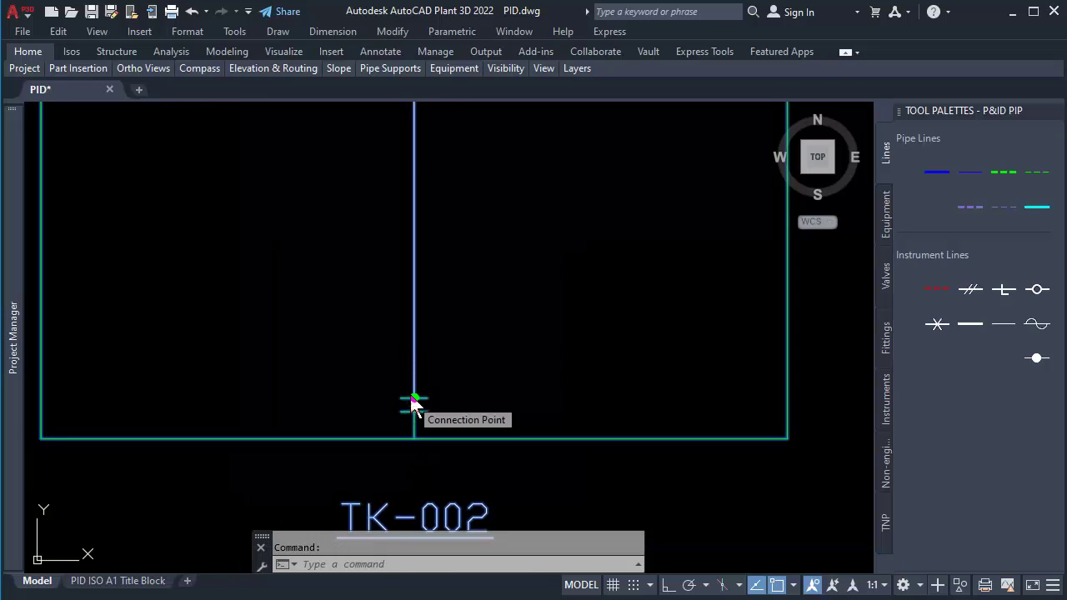
pyautogui.click(415, 399)
pyautogui.click(414, 337)
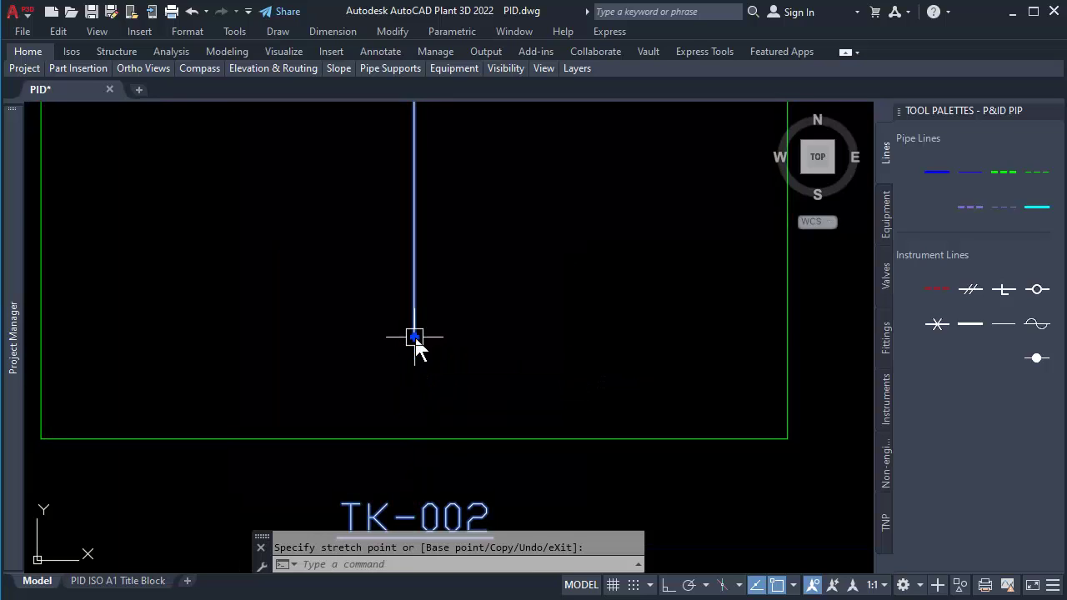
pyautogui.press('Escape')
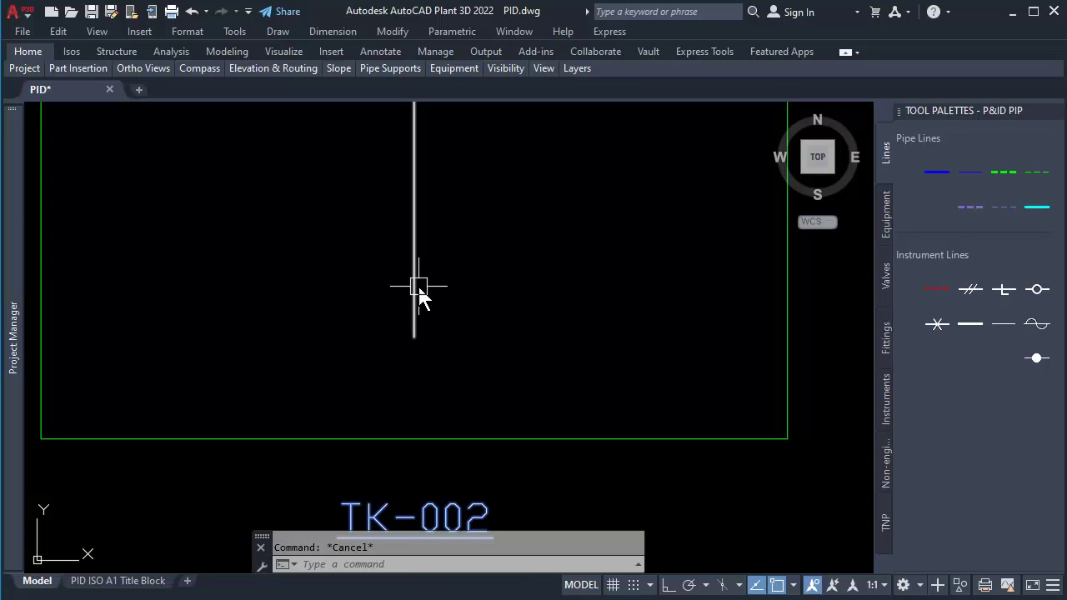
pyautogui.moveTo(419, 291)
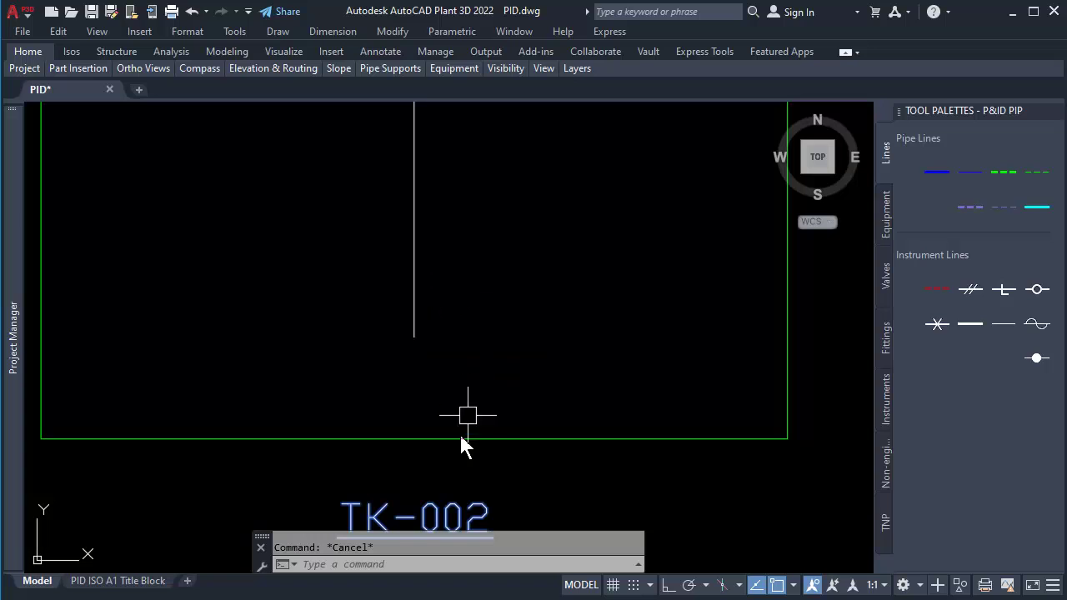
pyautogui.click(415, 315)
# - Attach the pipe's lower end to tank TK-002 using Schematic Line Edit > Attach to Component
pyautogui.rightClick(419, 324)
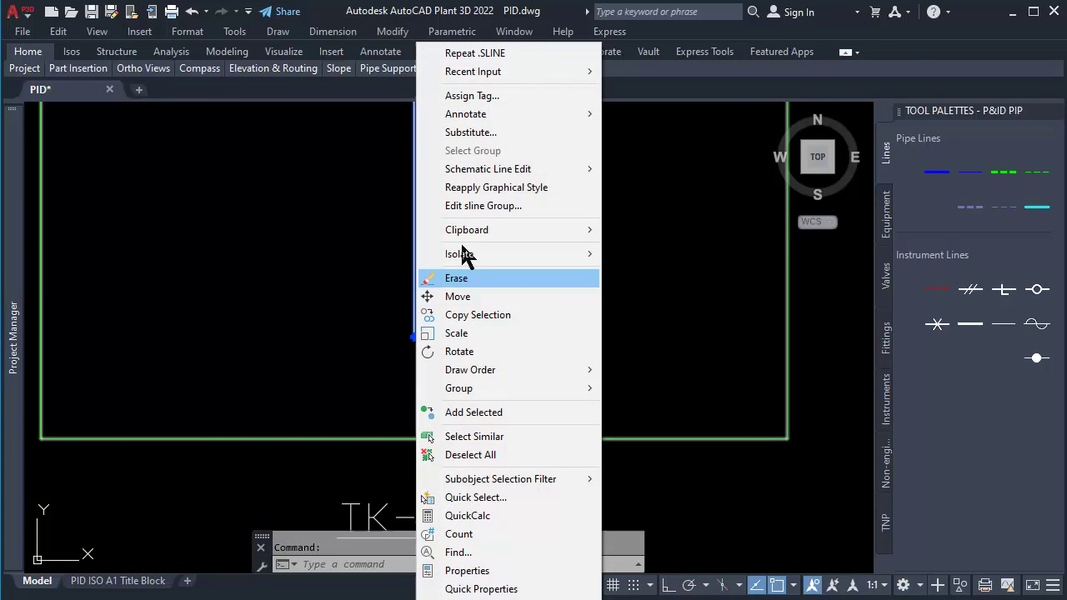
pyautogui.moveTo(482, 175)
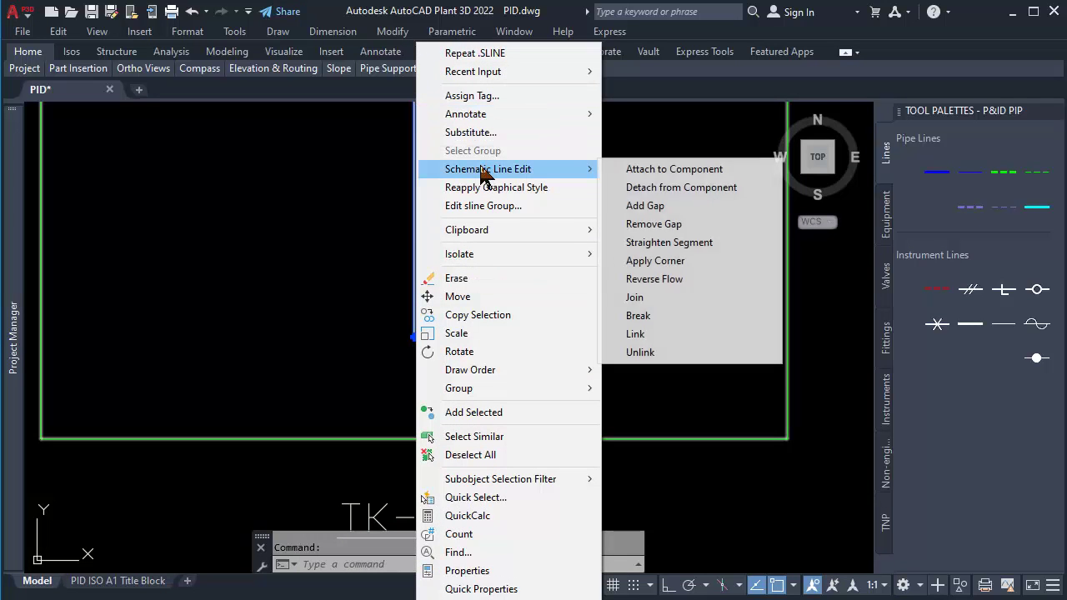
pyautogui.click(696, 175)
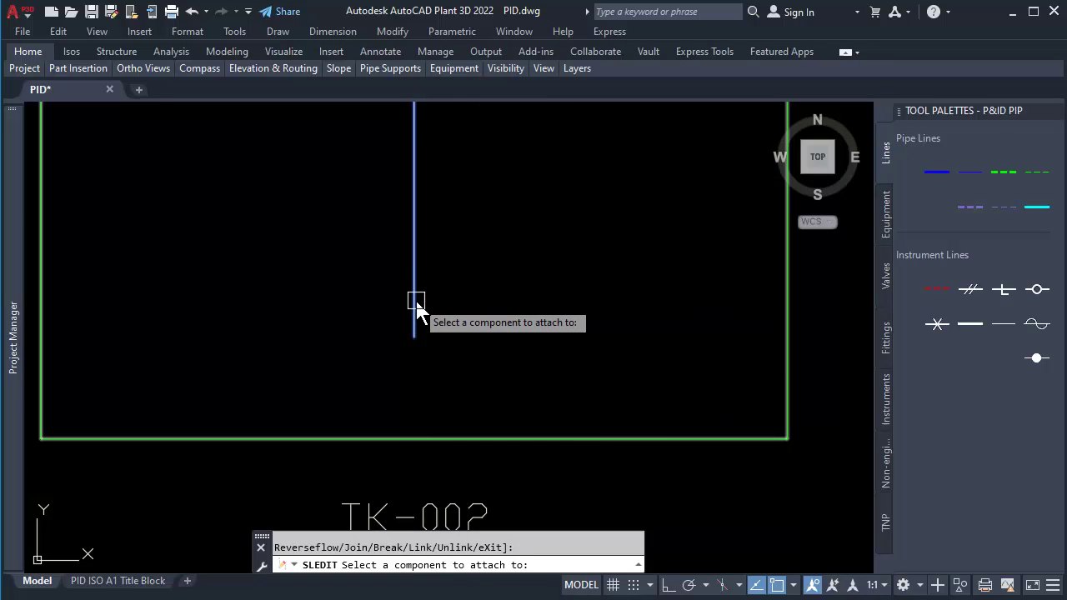
pyautogui.click(414, 438)
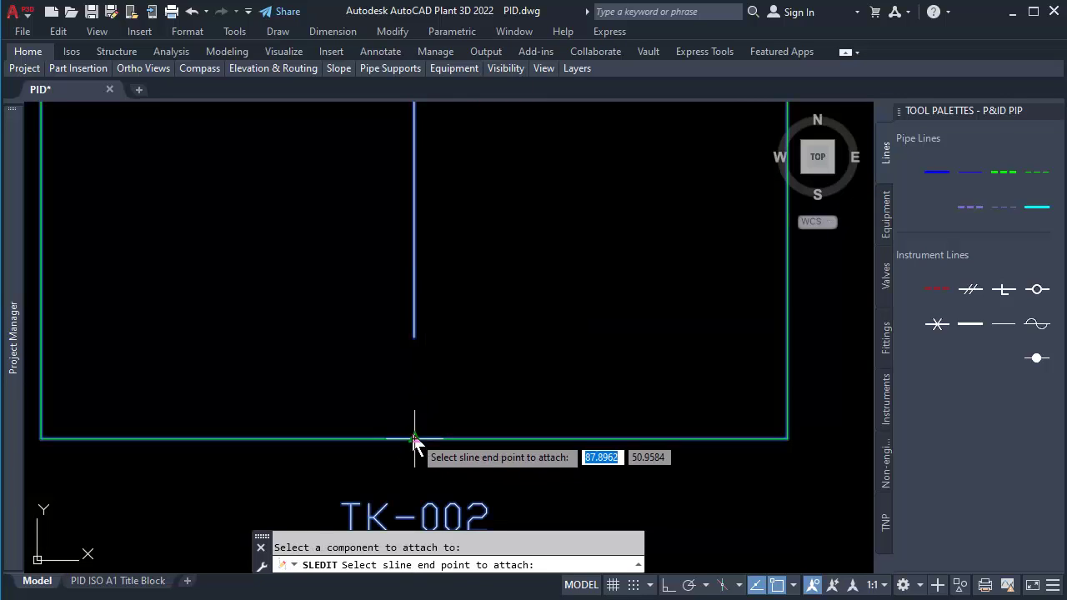
pyautogui.click(414, 336)
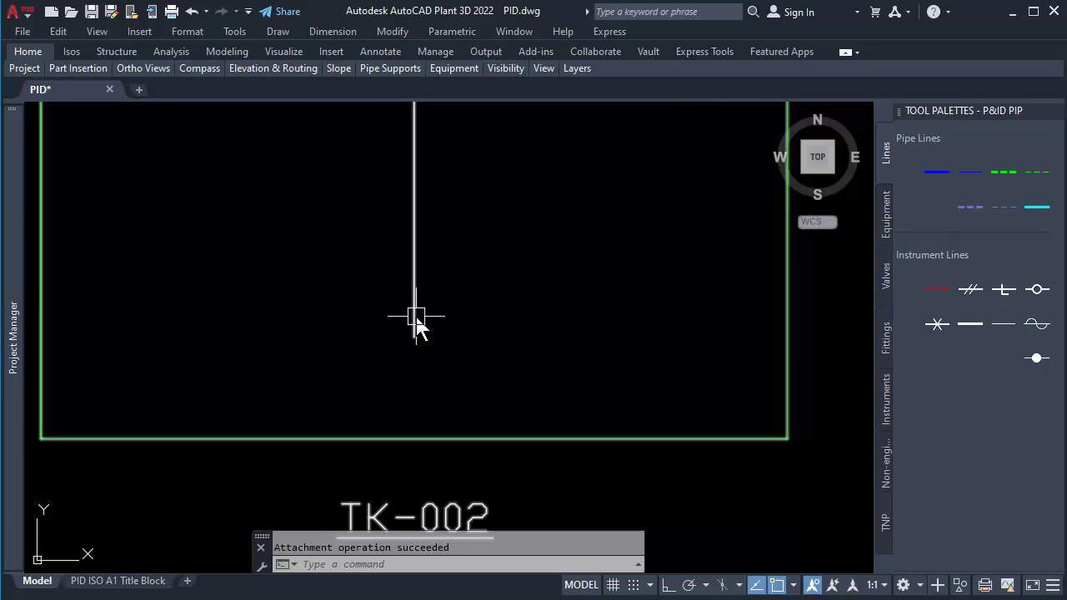
pyautogui.moveTo(416, 318)
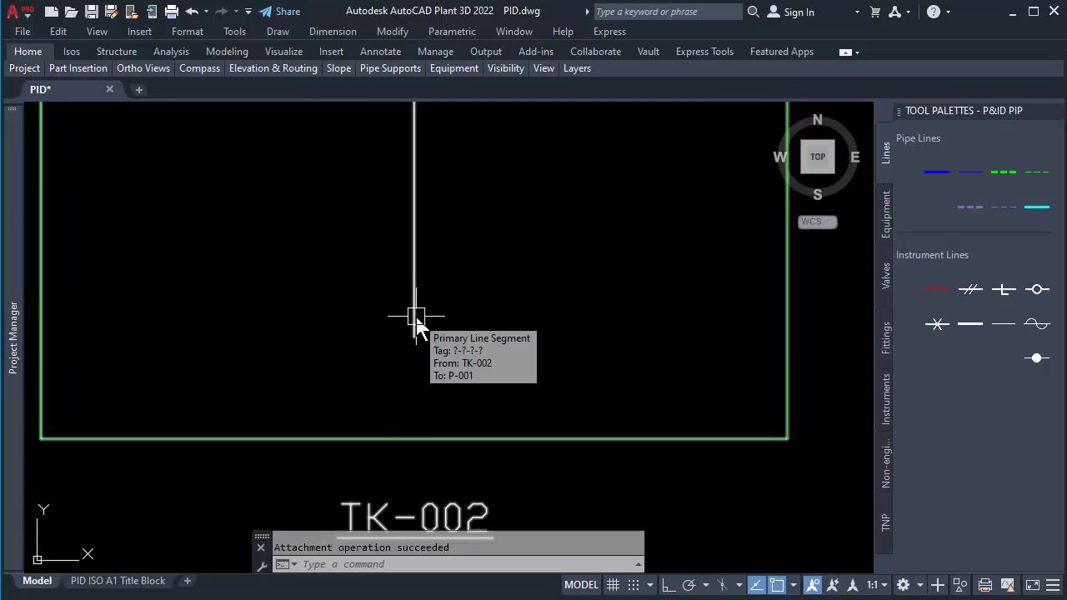
pyautogui.scroll(-3, 416, 317)
pyautogui.scroll(-1, 424, 369)
pyautogui.scroll(1, 419, 262)
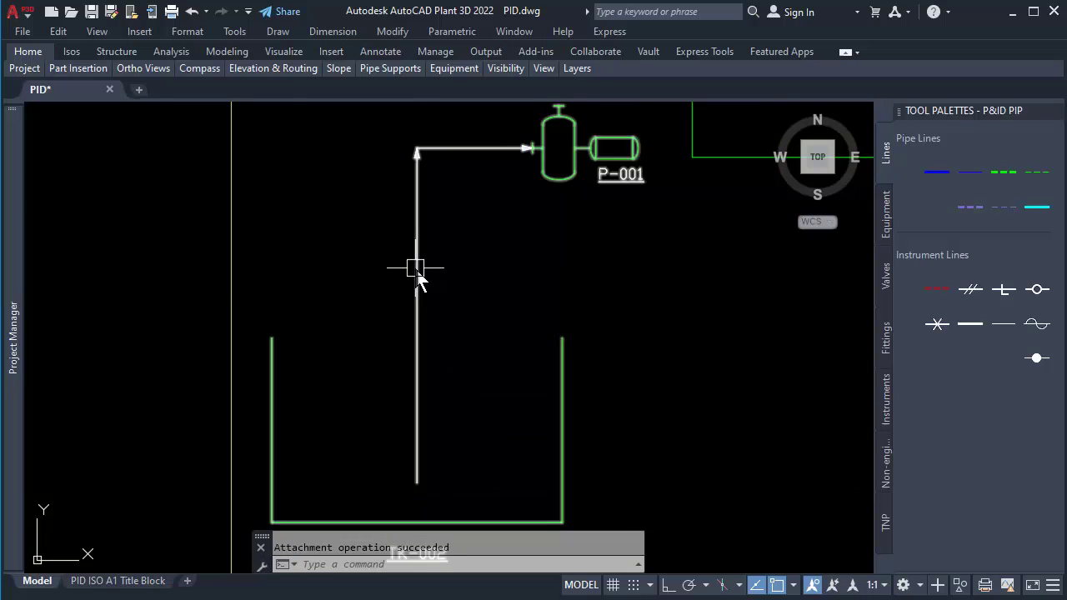
# - Tag the pipe 8"-CS150-P-001 with size 8", spec CS150, service P and line number 001
pyautogui.click(416, 269)
pyautogui.rightClick(416, 269)
pyautogui.click(500, 99)
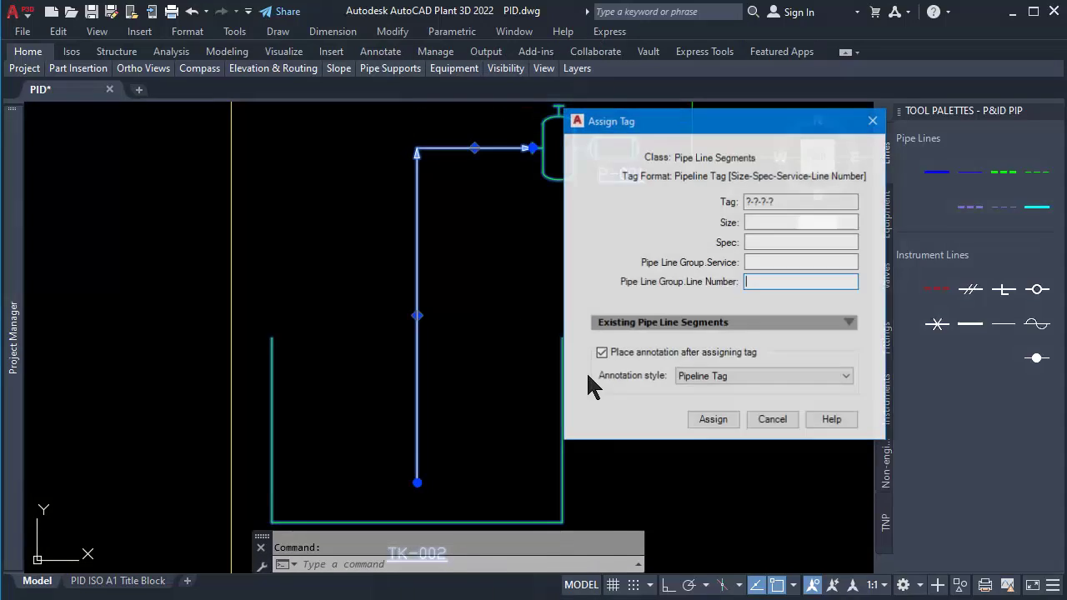
pyautogui.click(782, 224)
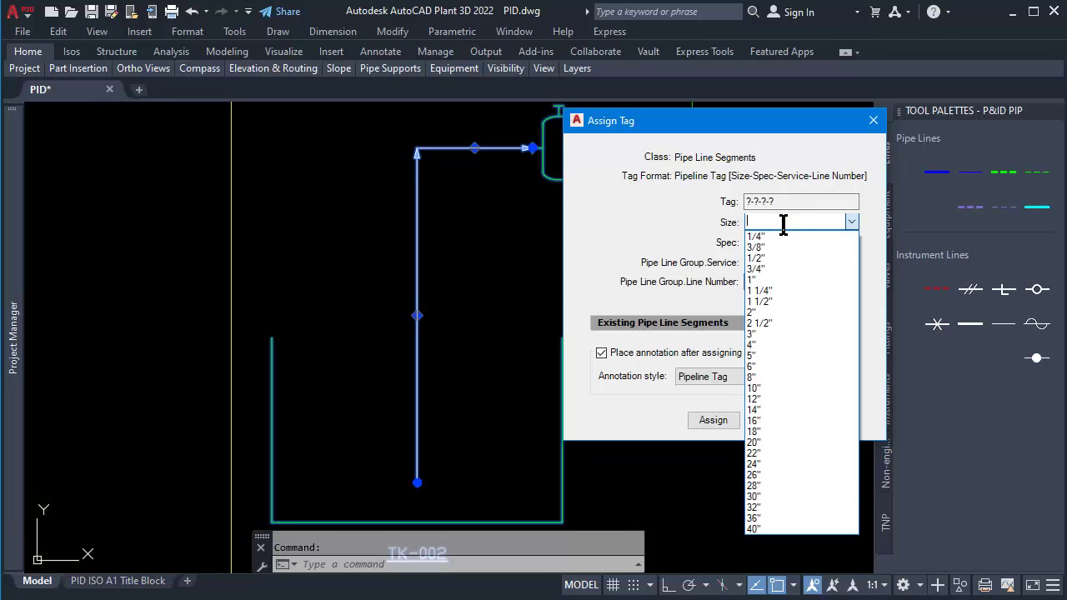
pyautogui.click(774, 376)
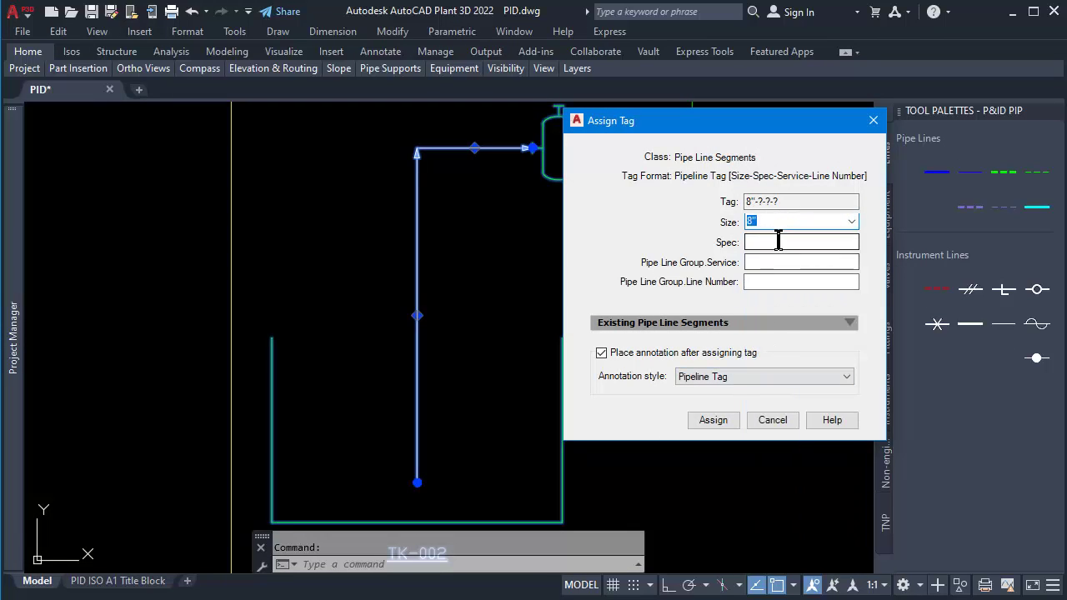
pyautogui.click(777, 241)
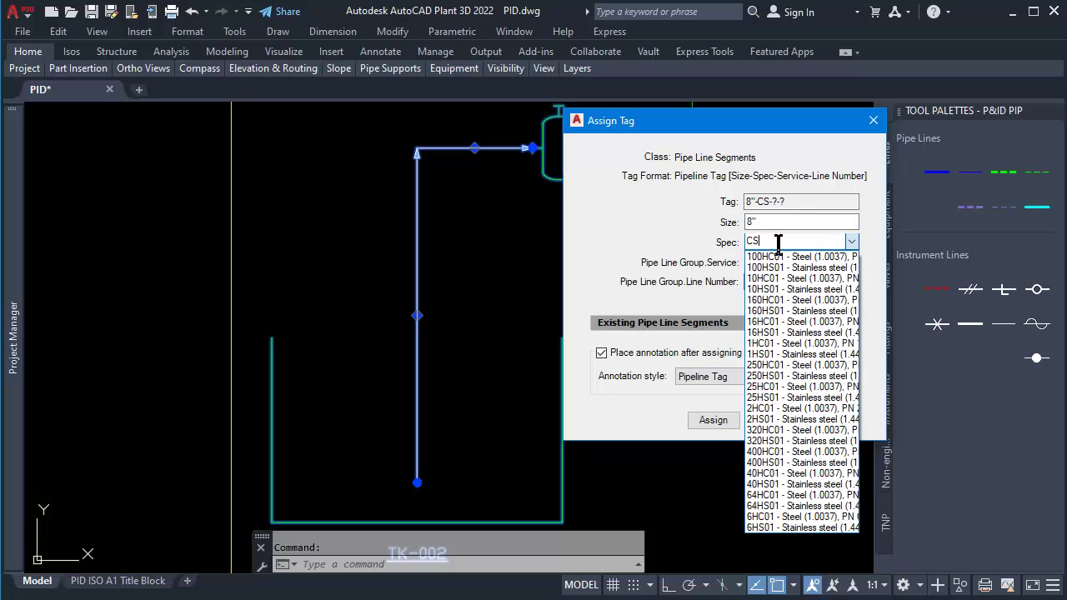
pyautogui.click(763, 260)
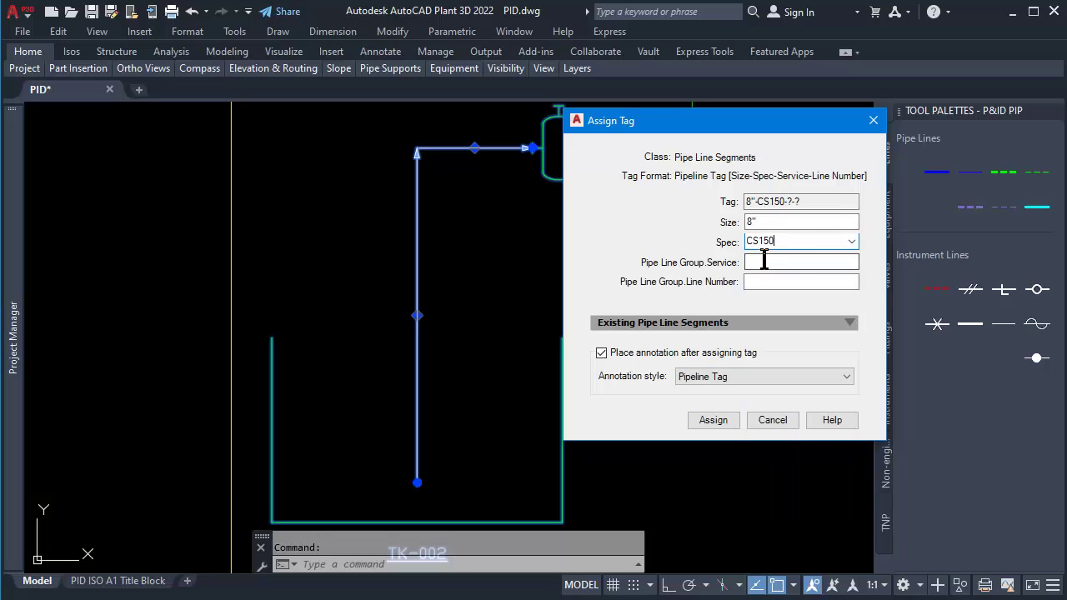
pyautogui.click(763, 260)
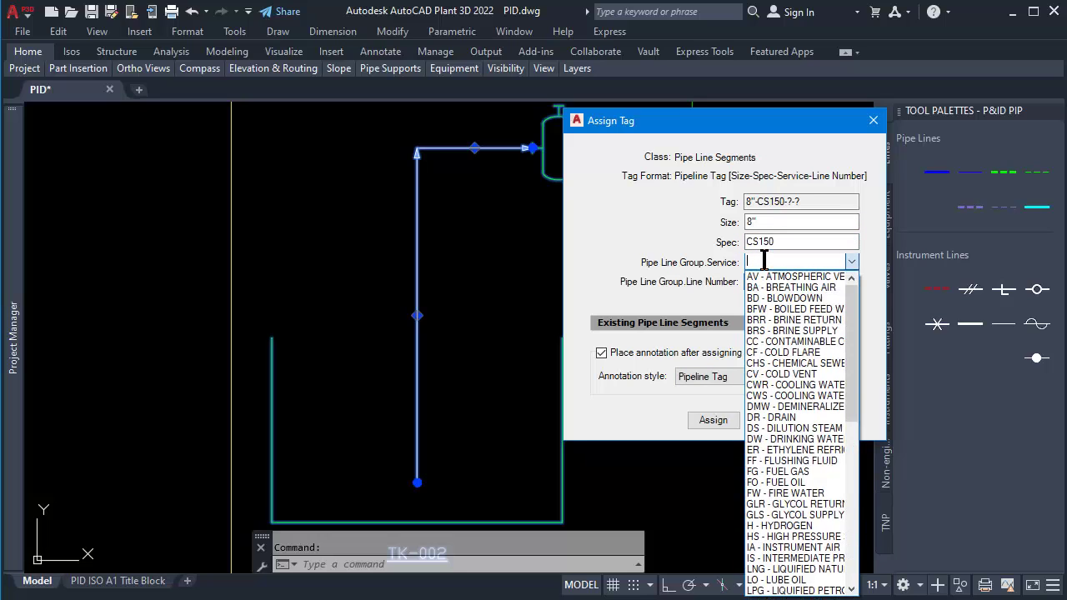
pyautogui.write('p')
pyautogui.press('Return')
pyautogui.click(762, 283)
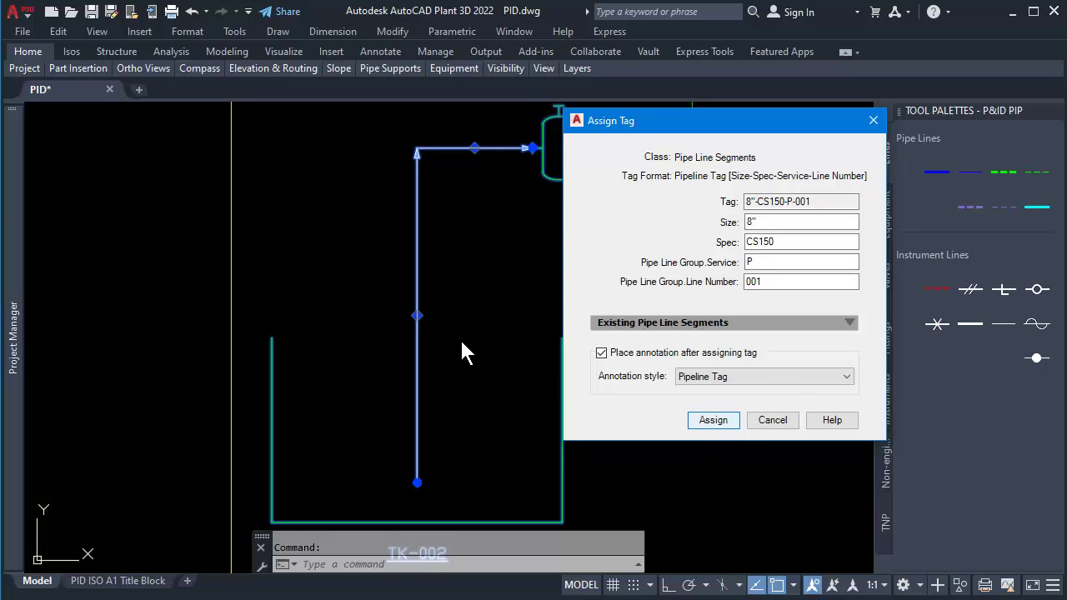
pyautogui.press('Return')
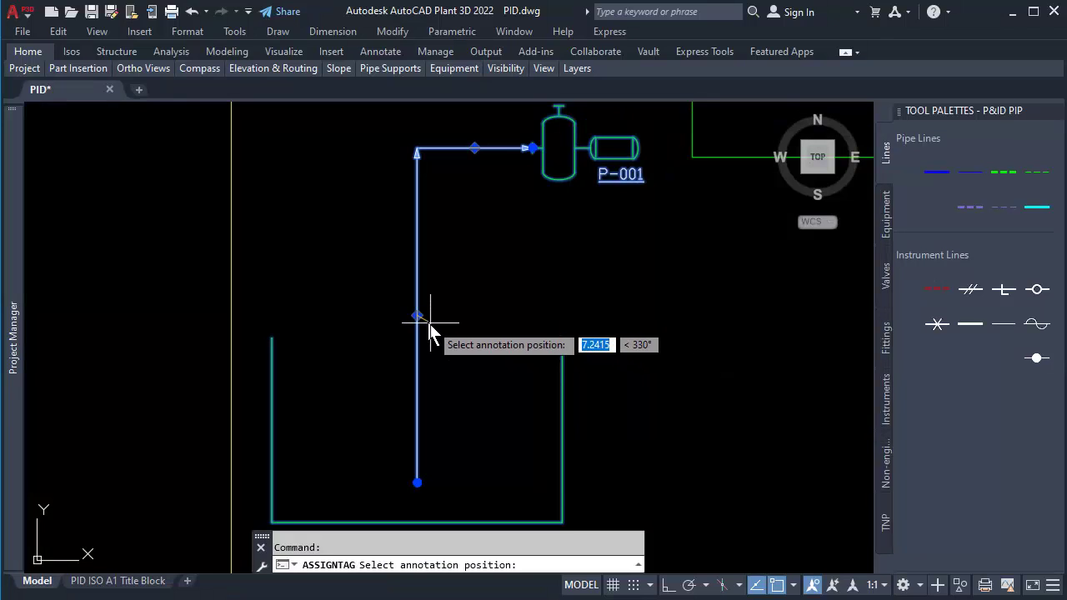
# - Place the 8"-CS150-P-001 line label along the vertical pipe run
pyautogui.scroll(2, 416, 319)
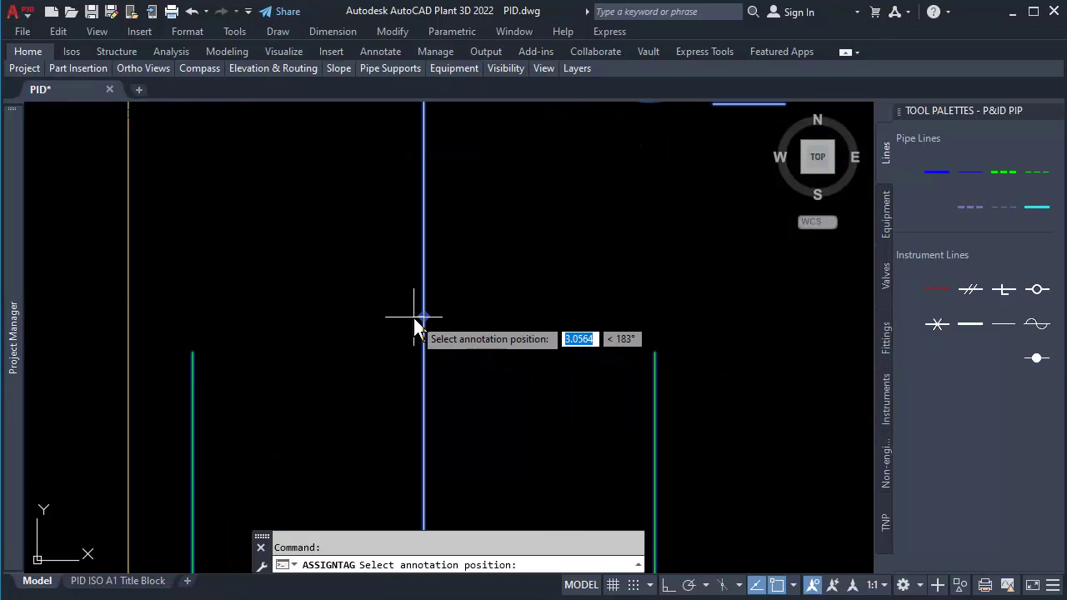
pyautogui.click(489, 298)
pyautogui.scroll(3, 392, 370)
pyautogui.scroll(-5, 492, 291)
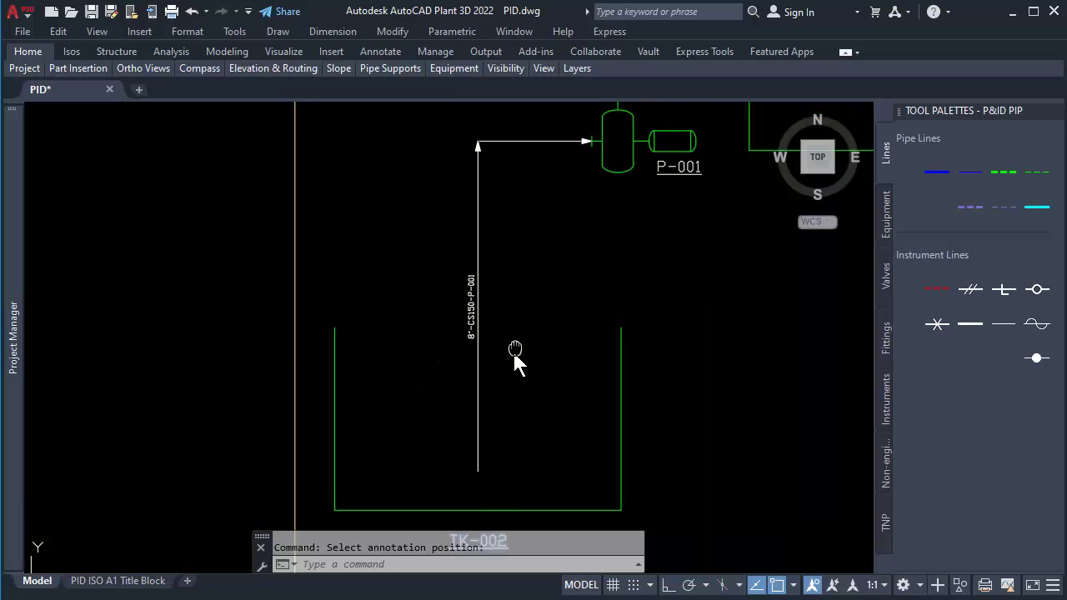
pyautogui.moveTo(515, 350); pyautogui.dragTo(503, 361, button='middle')
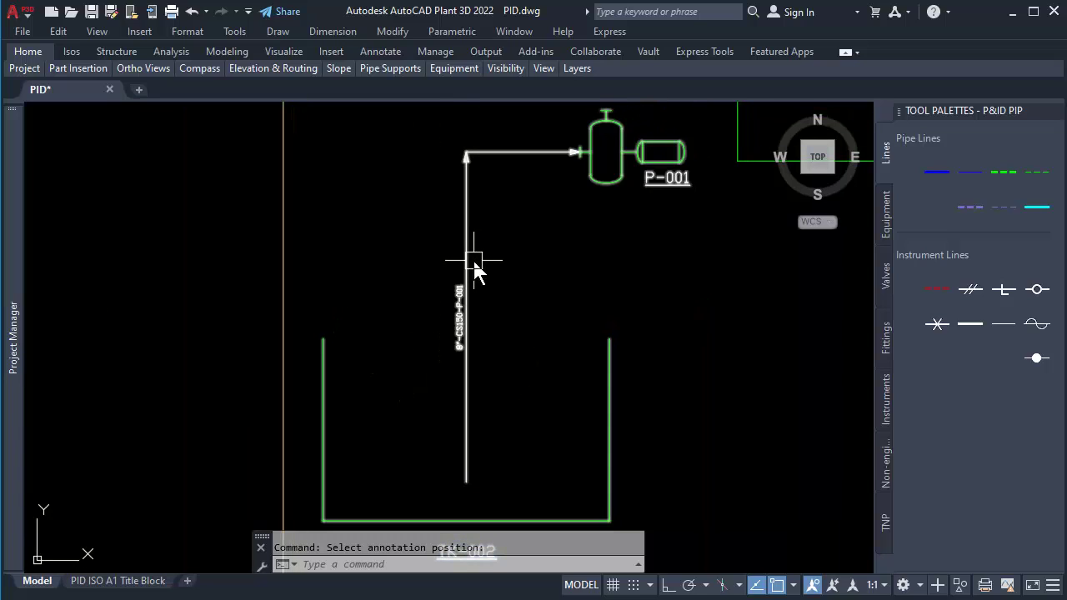
pyautogui.moveTo(474, 267)
pyautogui.press('Escape')
pyautogui.scroll(4, 542, 129)
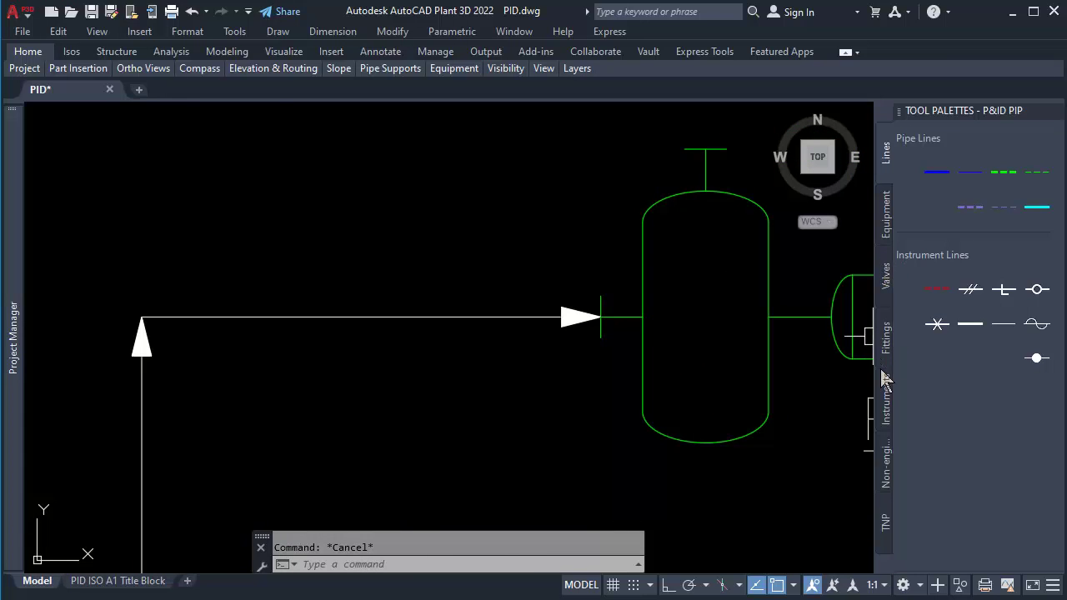
# - Insert a Reducer from the Fittings palette on the line just before P-001
pyautogui.click(887, 344)
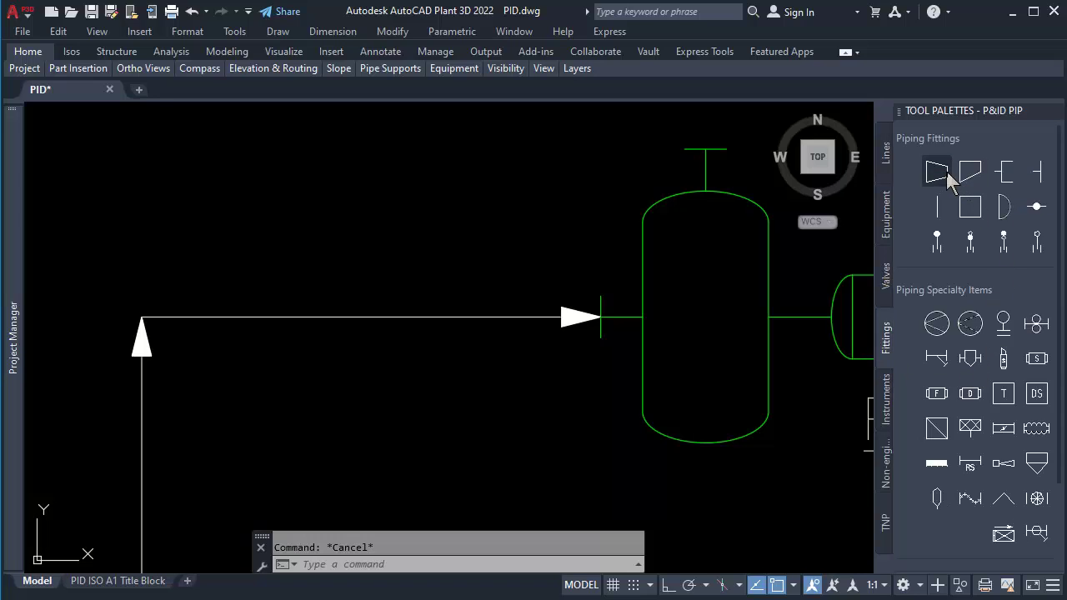
pyautogui.click(974, 171)
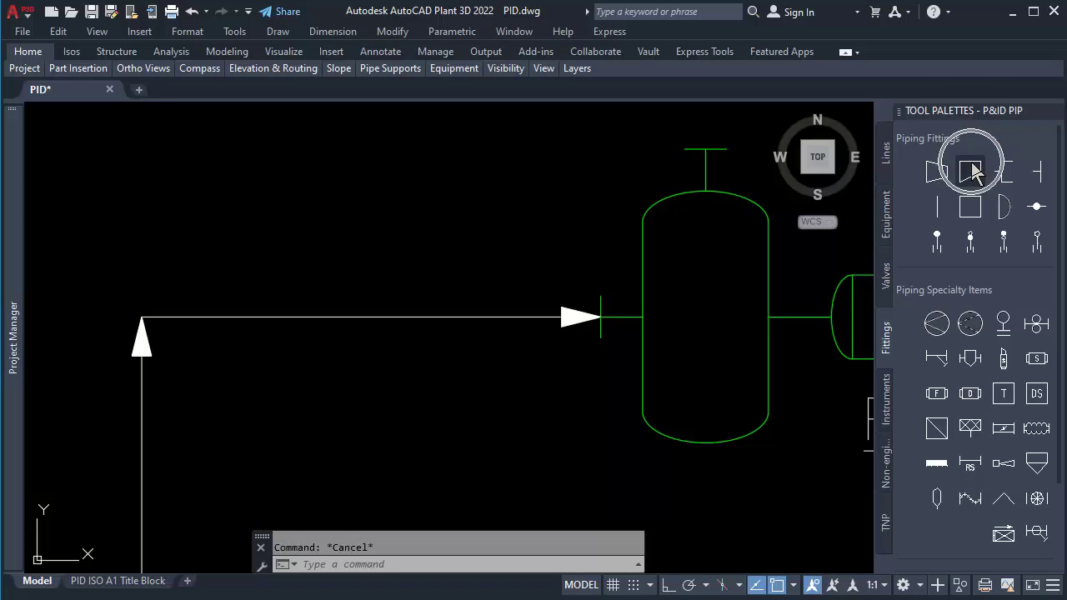
pyautogui.click(465, 321)
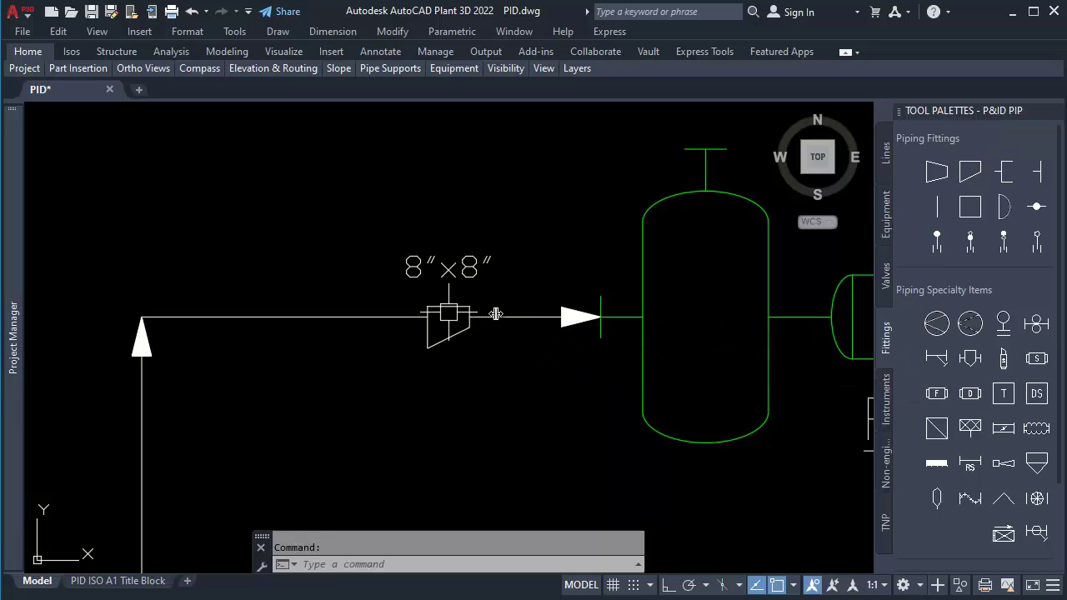
# - Retag the downstream segment as 6"-CS150-P-001 so the reducer reads 8"x6"
pyautogui.click(504, 317)
pyautogui.rightClick(507, 312)
pyautogui.click(557, 97)
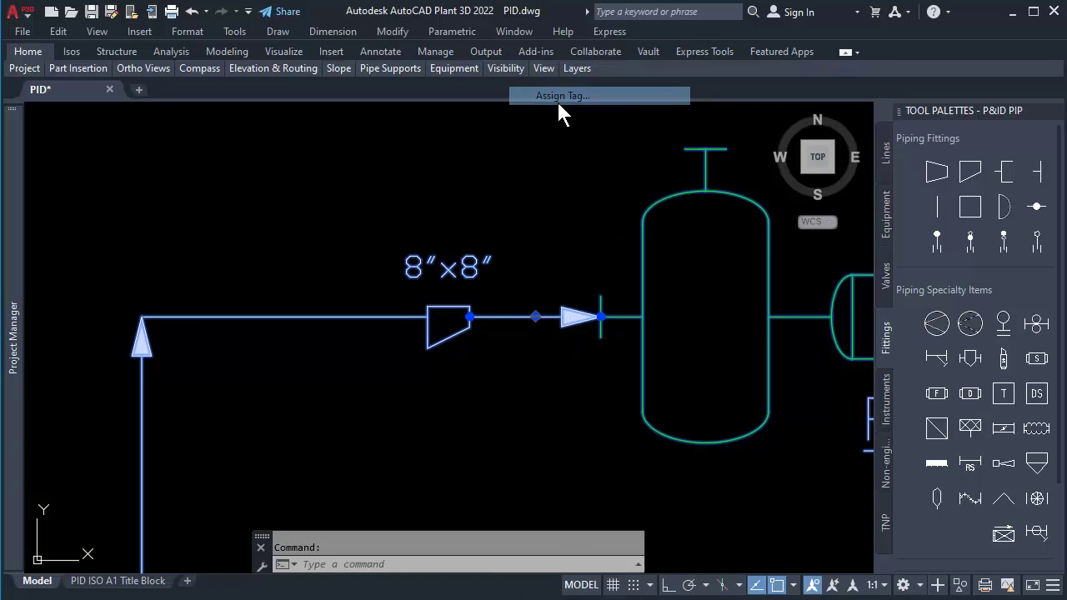
pyautogui.click(774, 224)
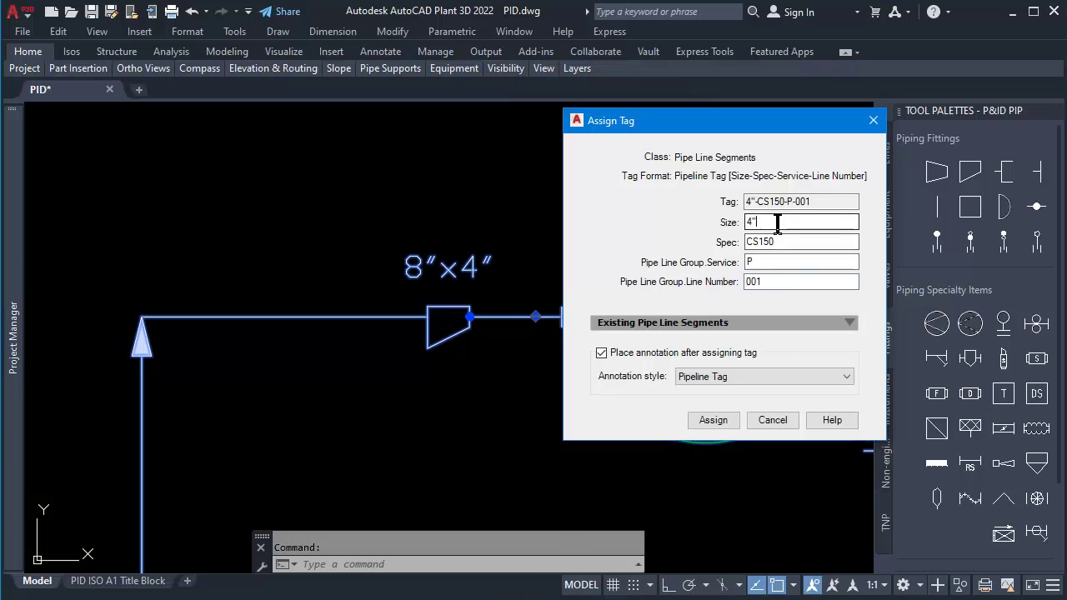
pyautogui.click(774, 223)
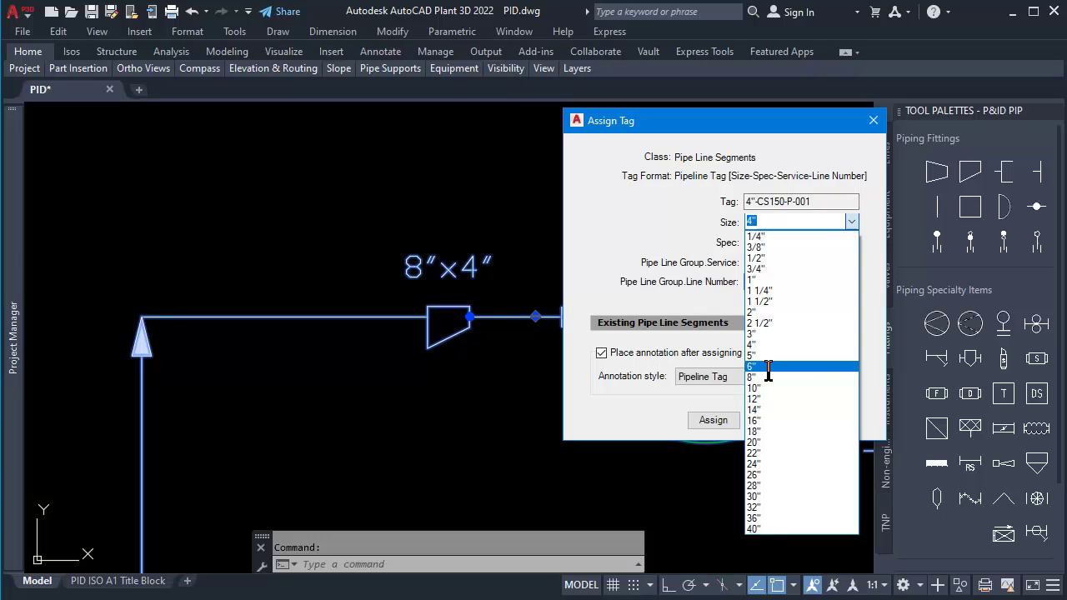
pyautogui.click(769, 367)
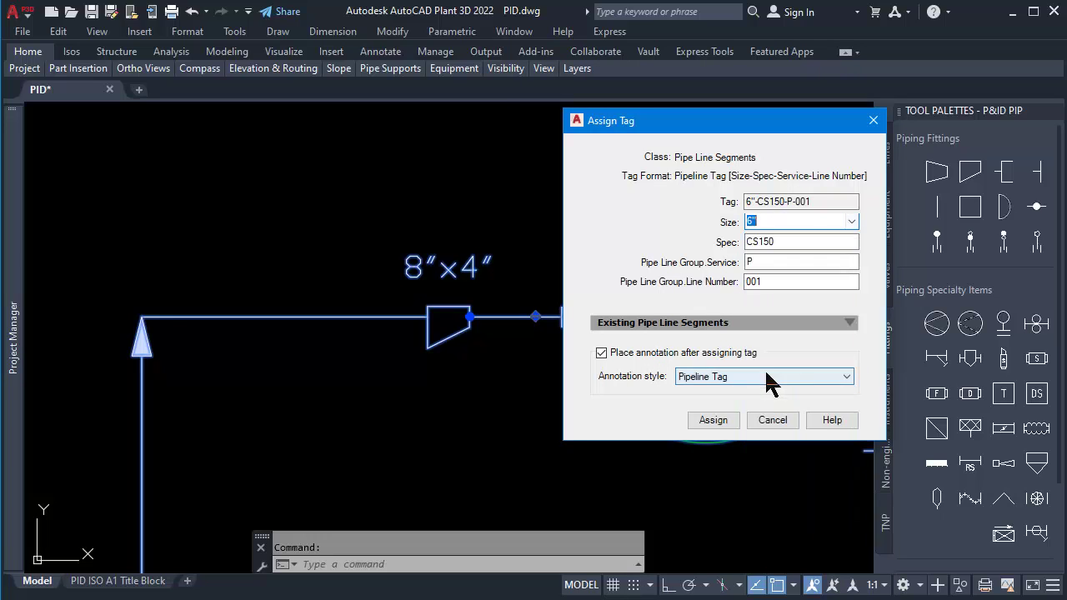
pyautogui.click(713, 420)
pyautogui.press('Escape')
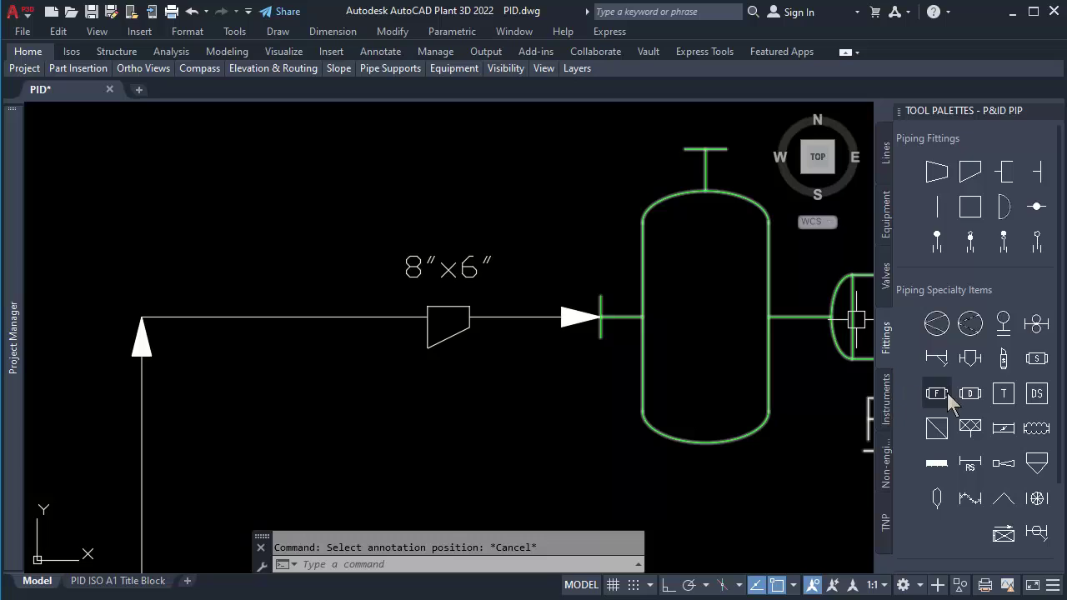
# - Place a Y-strainer on the line to the left of the reducer
pyautogui.click(936, 357)
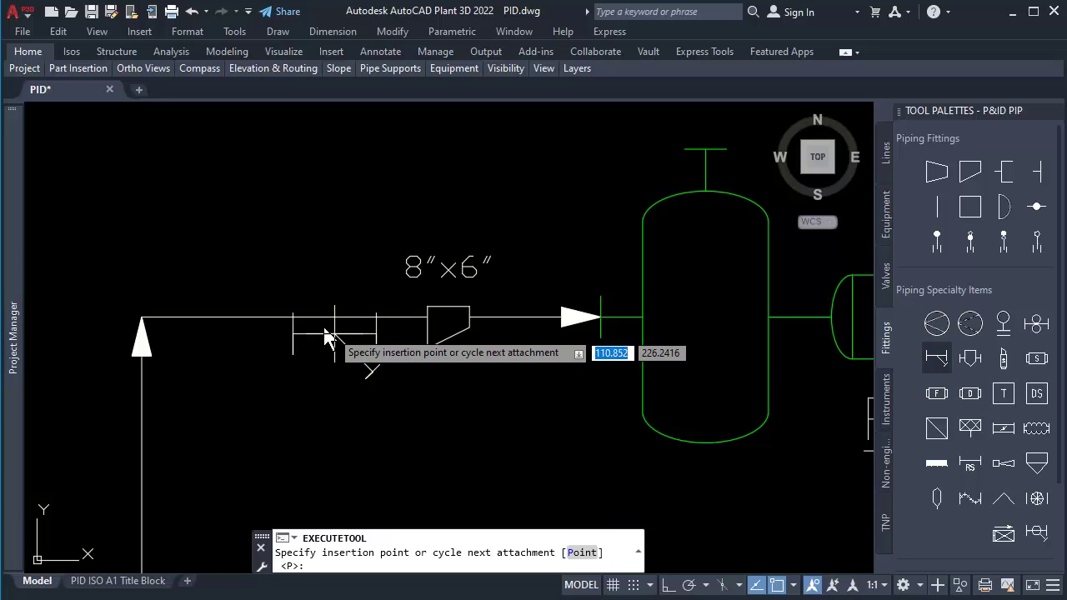
pyautogui.click(293, 324)
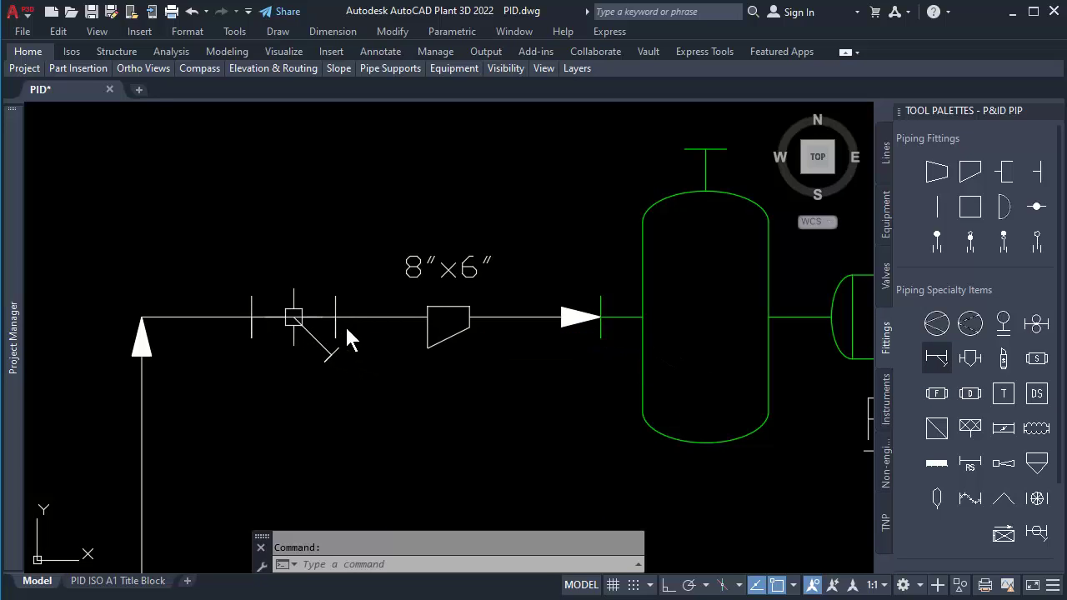
pyautogui.moveTo(349, 338); pyautogui.dragTo(467, 356, button='middle')
# - Tag the strainer F-001 with its label placed above it
pyautogui.click(407, 359)
pyautogui.rightClick(408, 360)
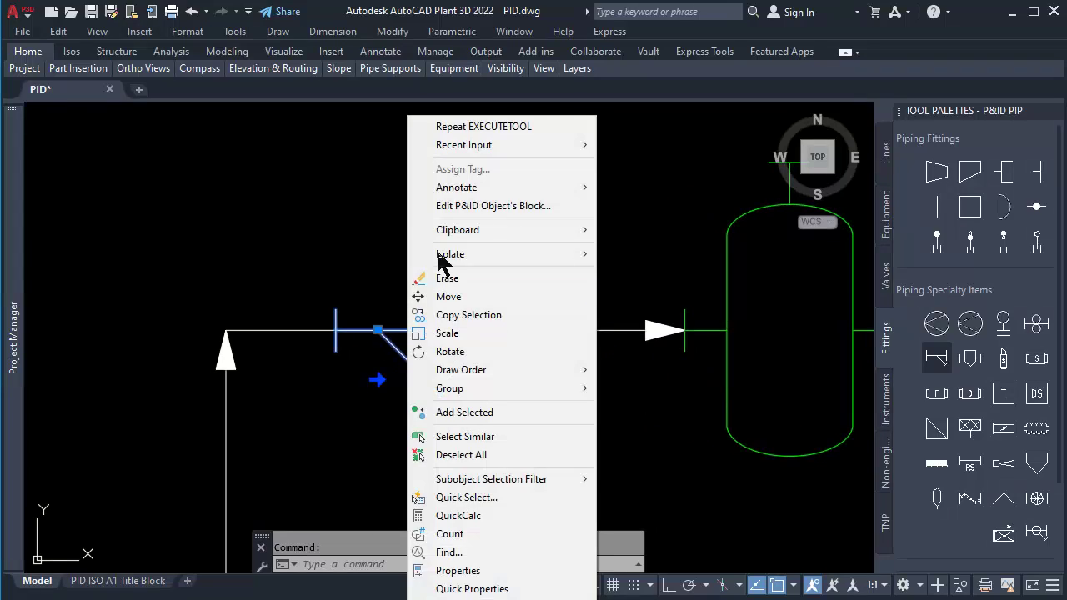
pyautogui.moveTo(471, 200)
pyautogui.click(630, 206)
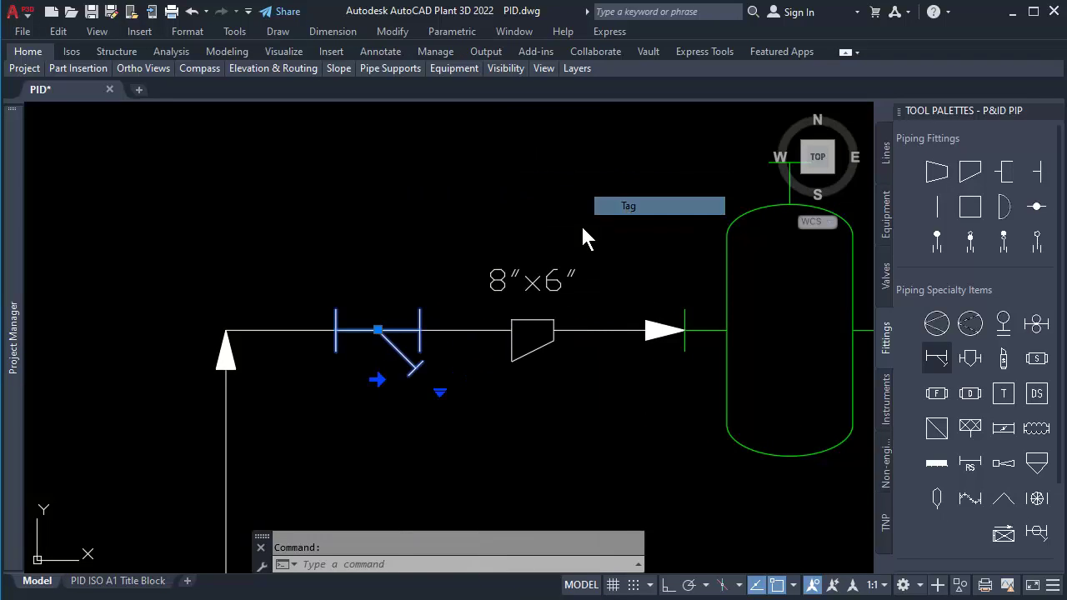
pyautogui.click(379, 283)
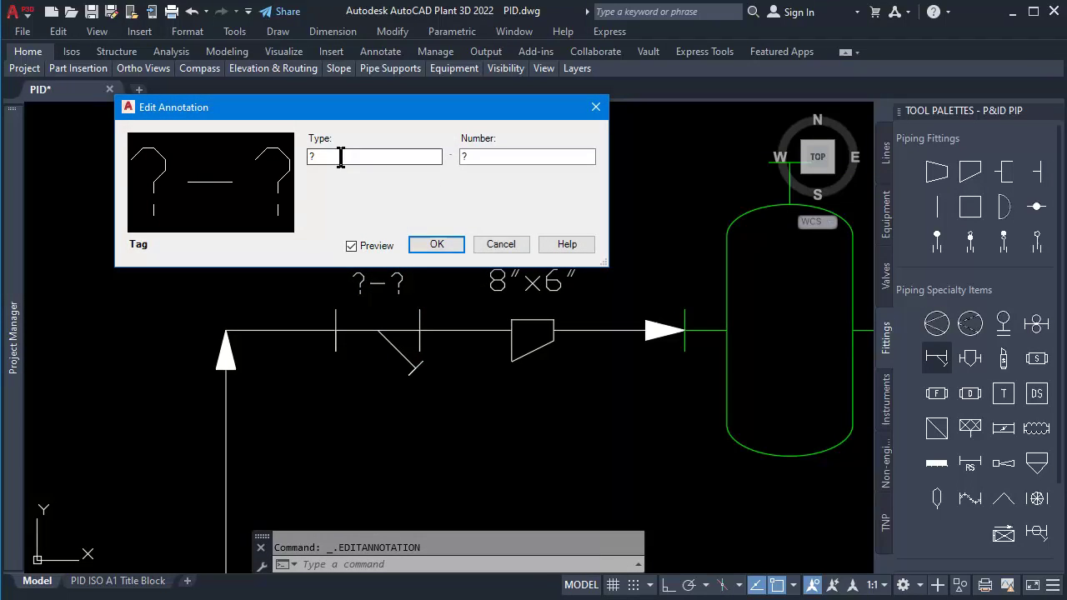
pyautogui.press('Tab')
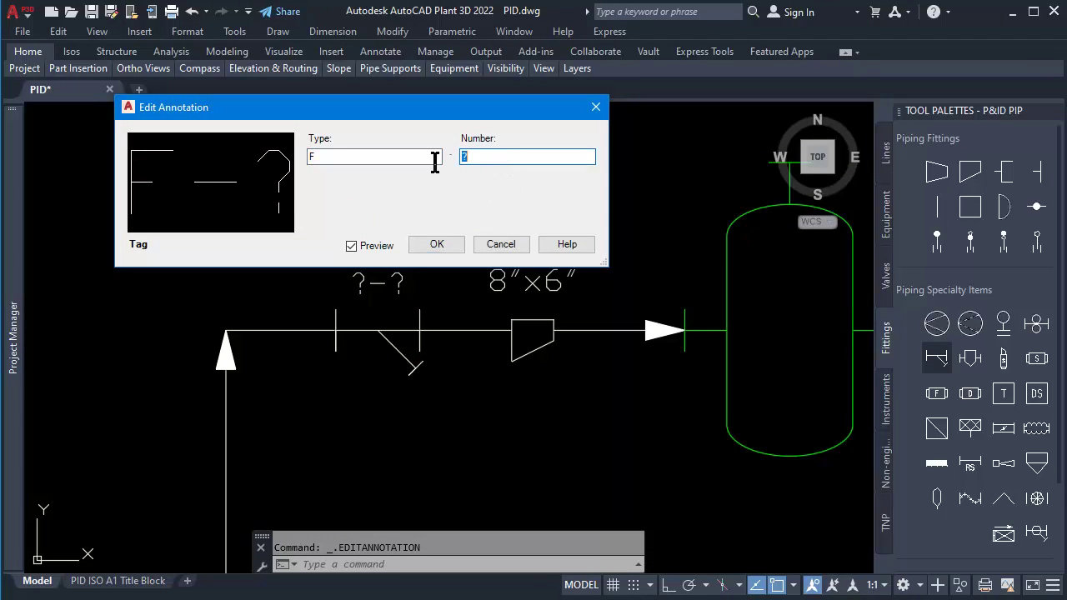
pyautogui.write('1')
pyautogui.click(437, 245)
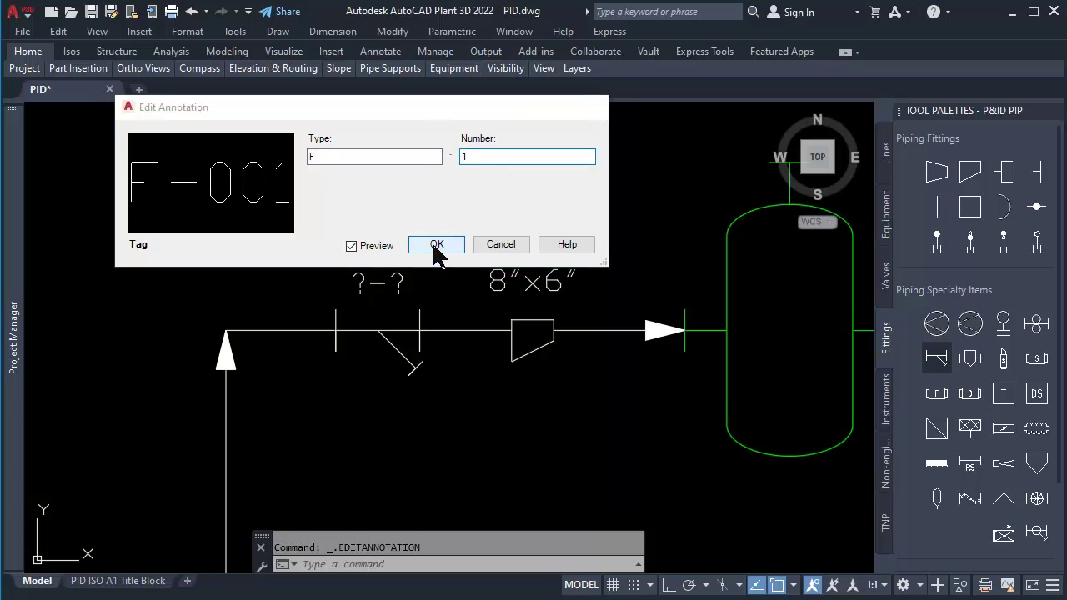
pyautogui.scroll(-3, 477, 215)
pyautogui.moveTo(440, 342); pyautogui.dragTo(472, 292, button='middle')
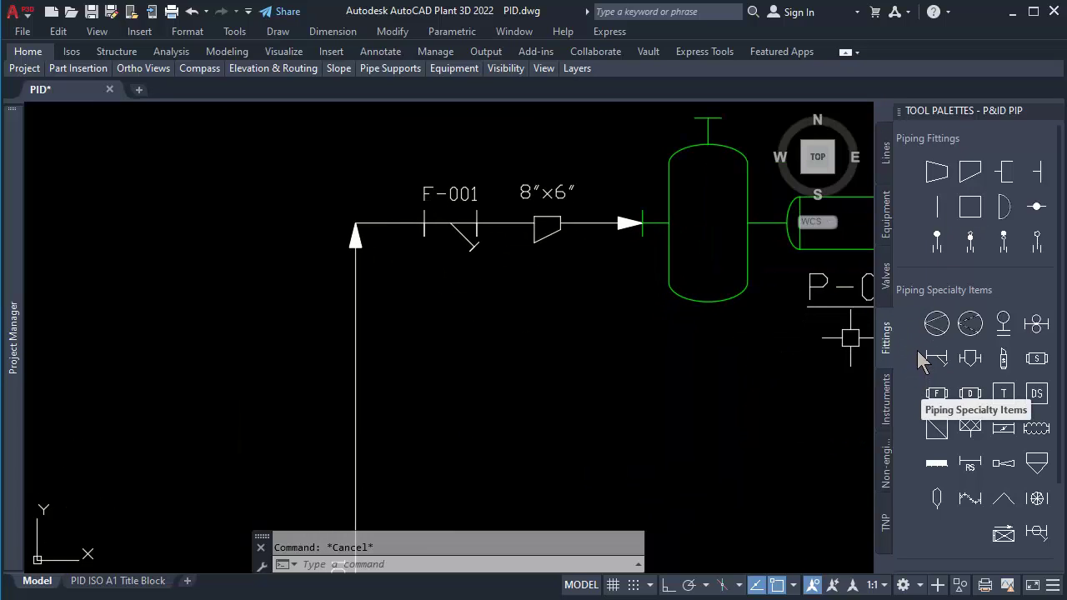
# - Insert a gate valve on the vertical 8" pipe leaving TK-002 and begin tagging it HA-101
pyautogui.click(886, 279)
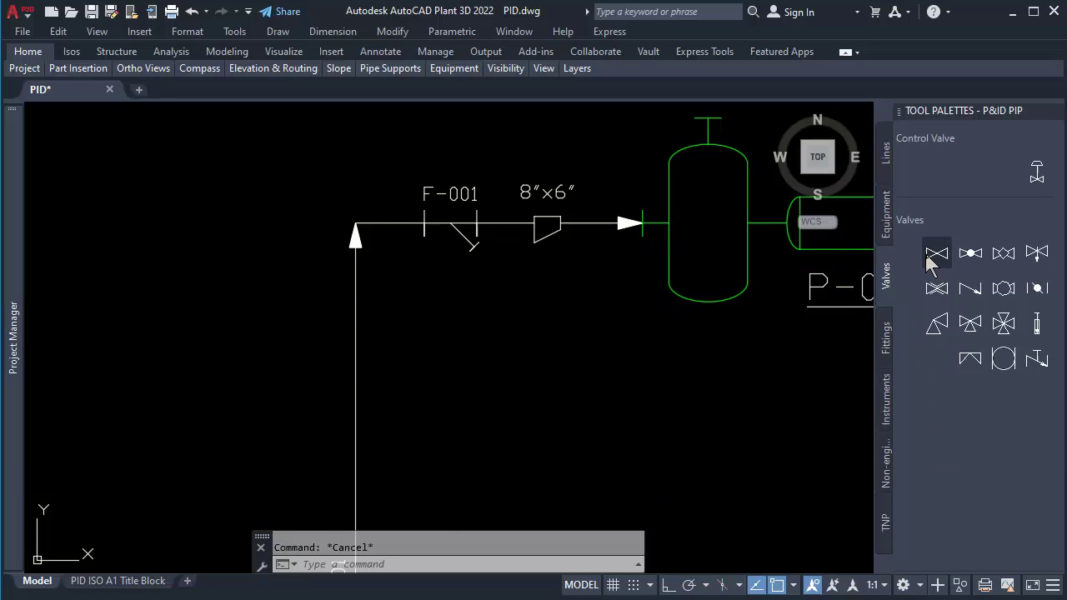
pyautogui.press('Return')
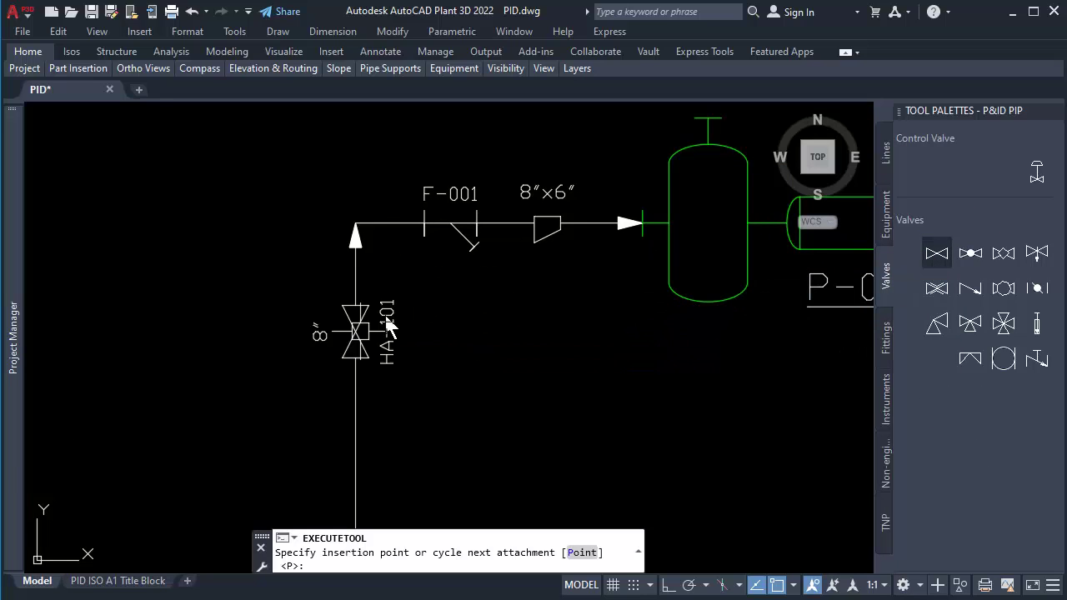
pyautogui.click(384, 311)
pyautogui.scroll(4, 384, 312)
pyautogui.click(339, 331)
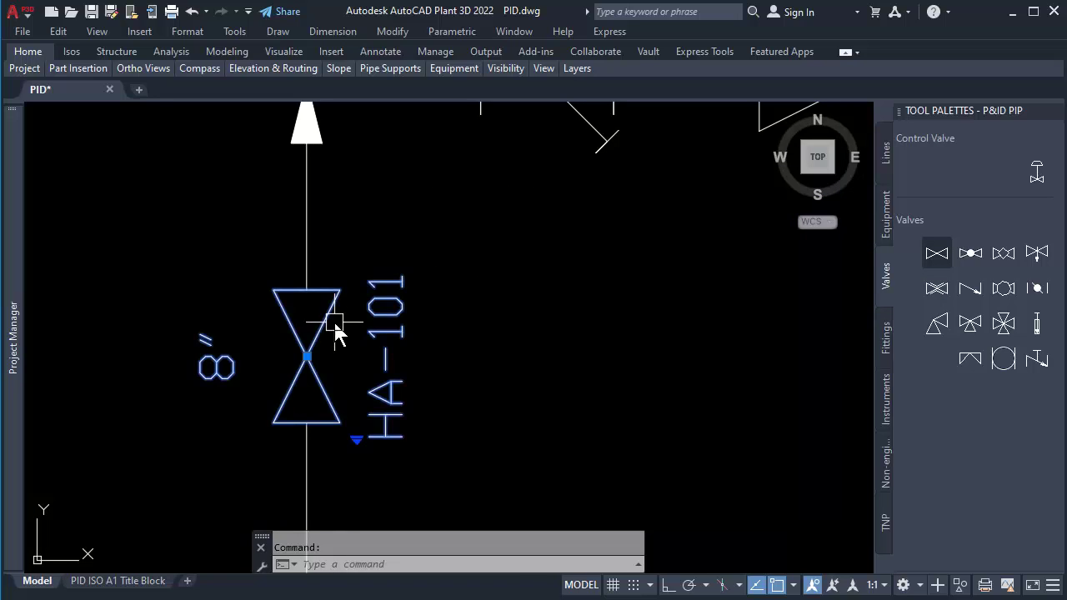
pyautogui.rightClick(333, 320)
pyautogui.click(454, 117)
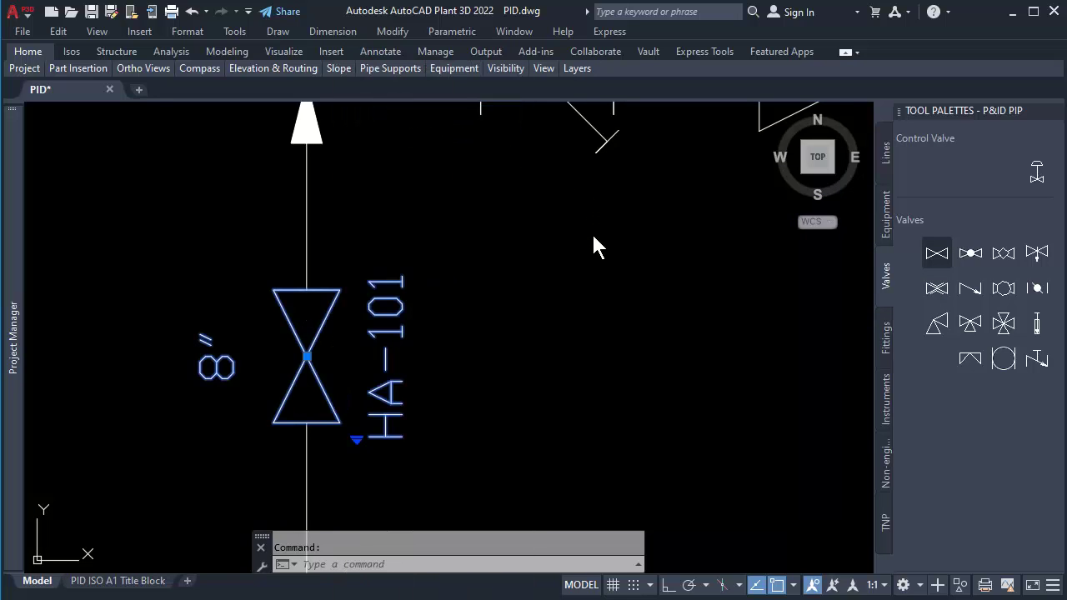